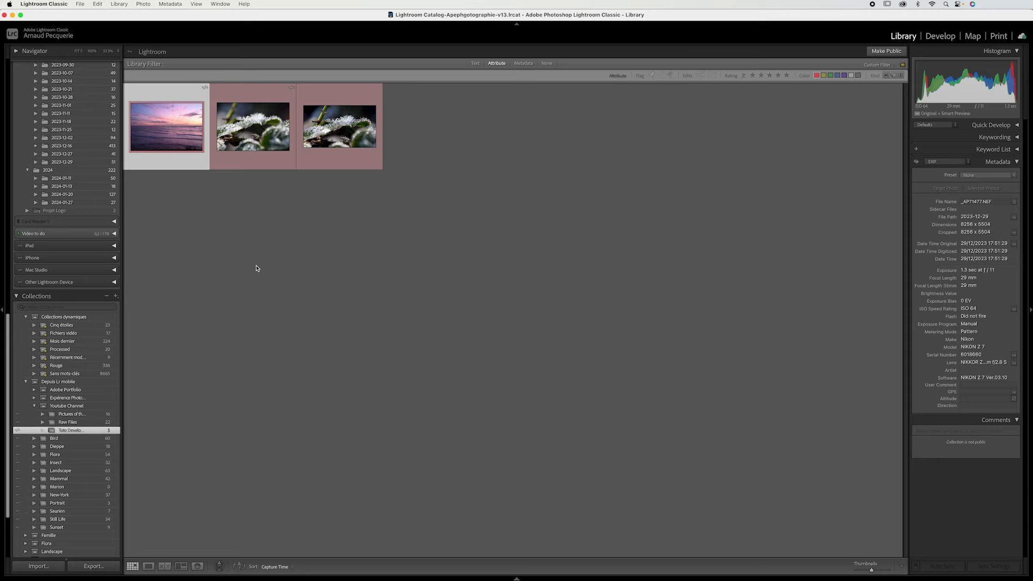
- Open the purple sunset seascape thumbnail as a single large image in Loupe view
double_click(193, 139)
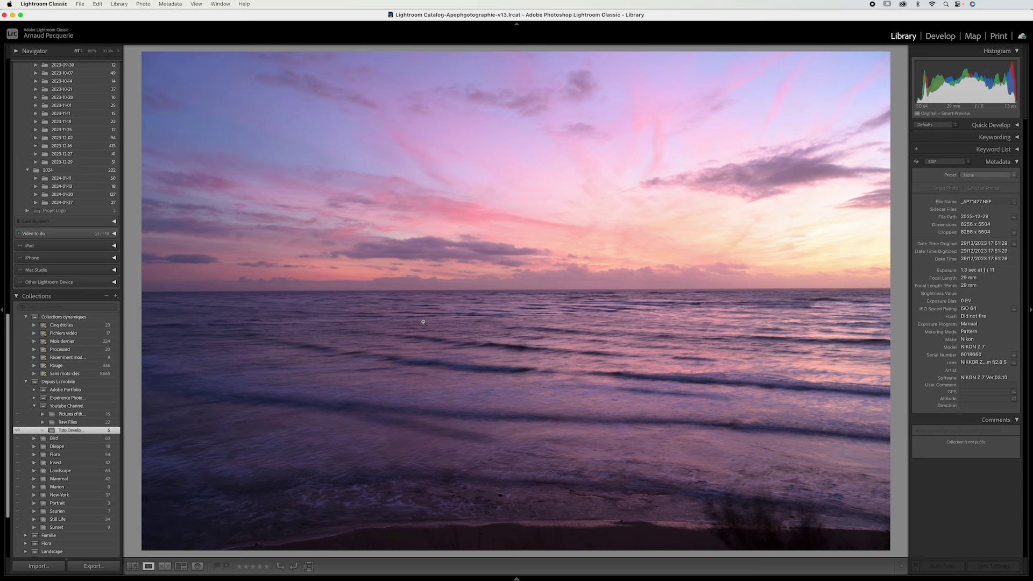
- Move the sunset photo into Develop and pin the left Presets panel open
click(940, 36)
click(3, 311)
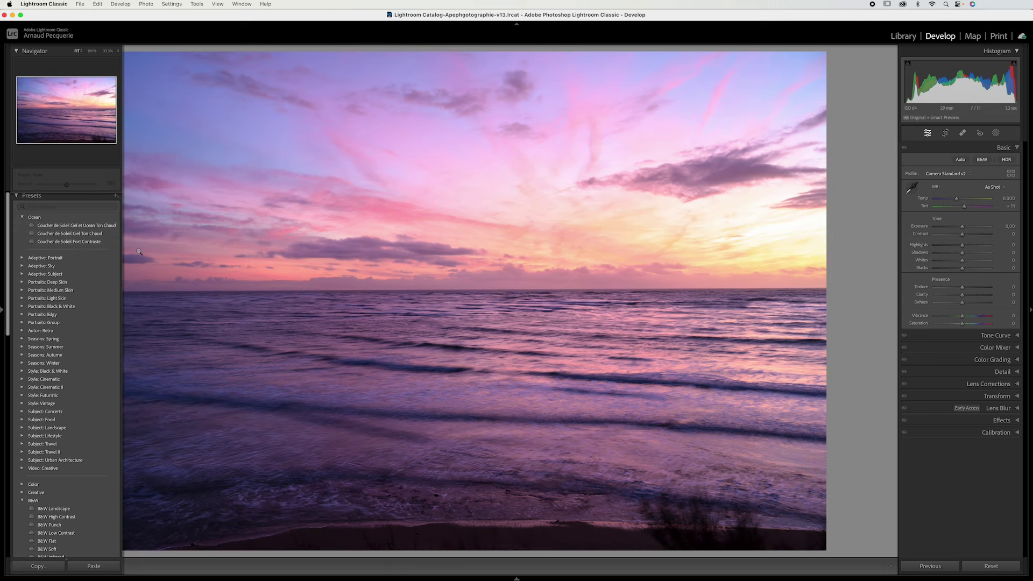
- Try the Ocean sunset presets, finishing on Coucher de Soleil Ciel Ton Chaud at amount 100
click(1, 308)
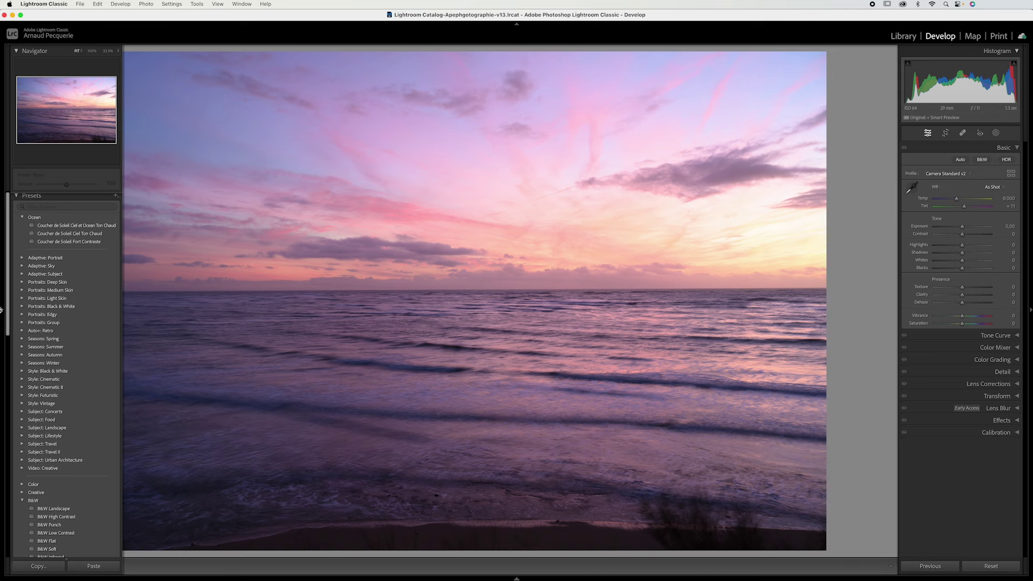
mouse_move(75, 225)
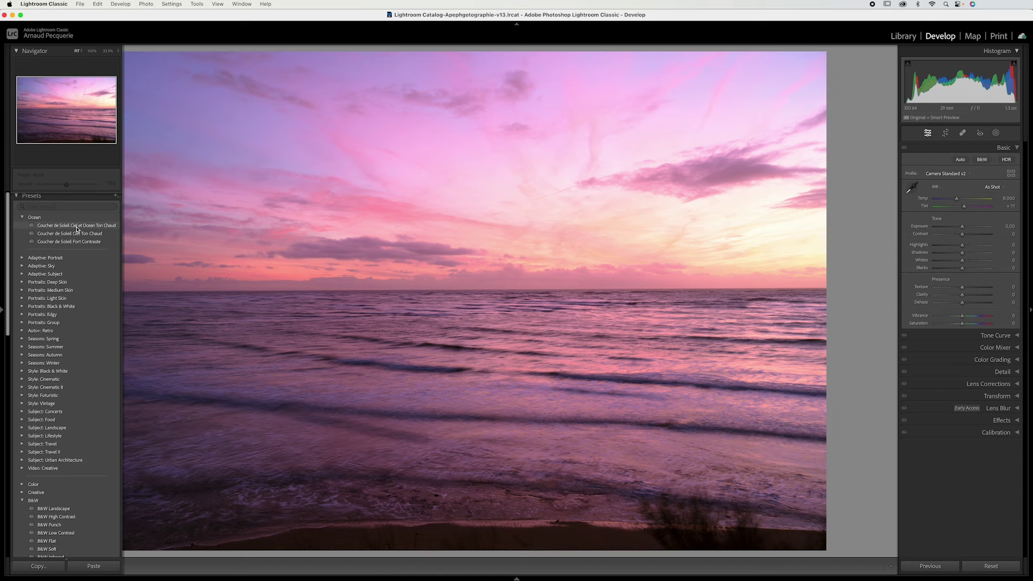
click(77, 228)
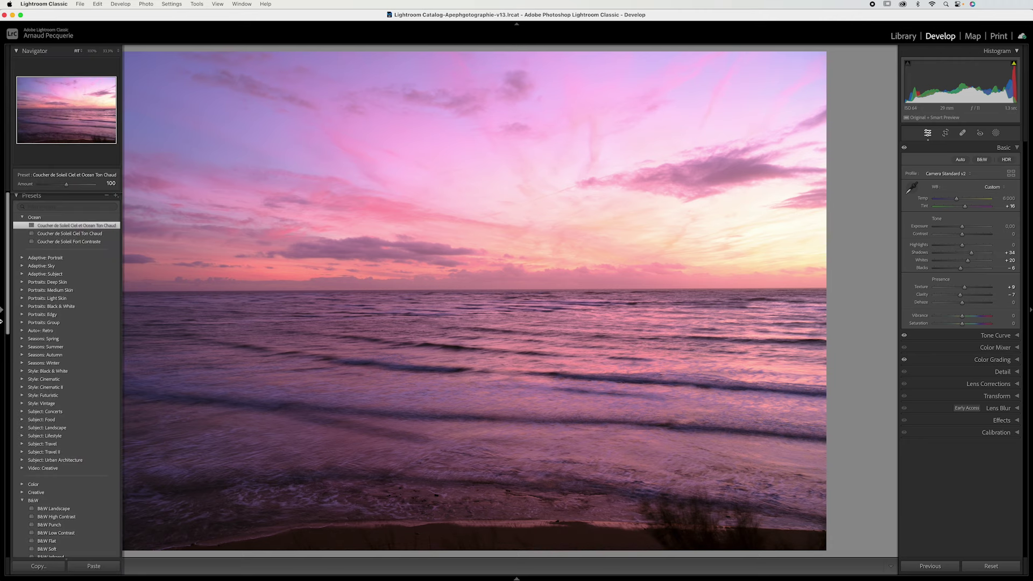
click(2, 311)
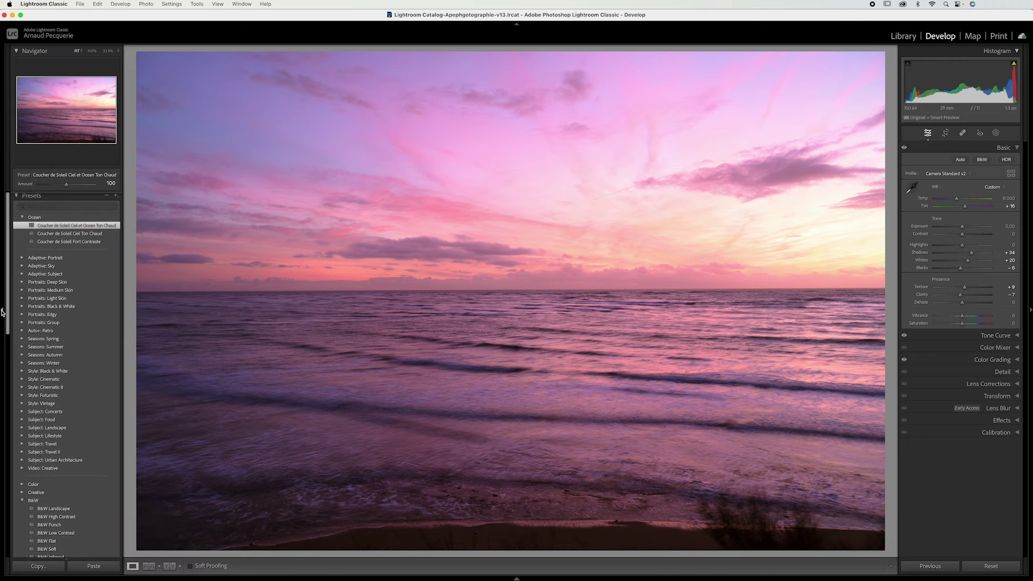
click(64, 243)
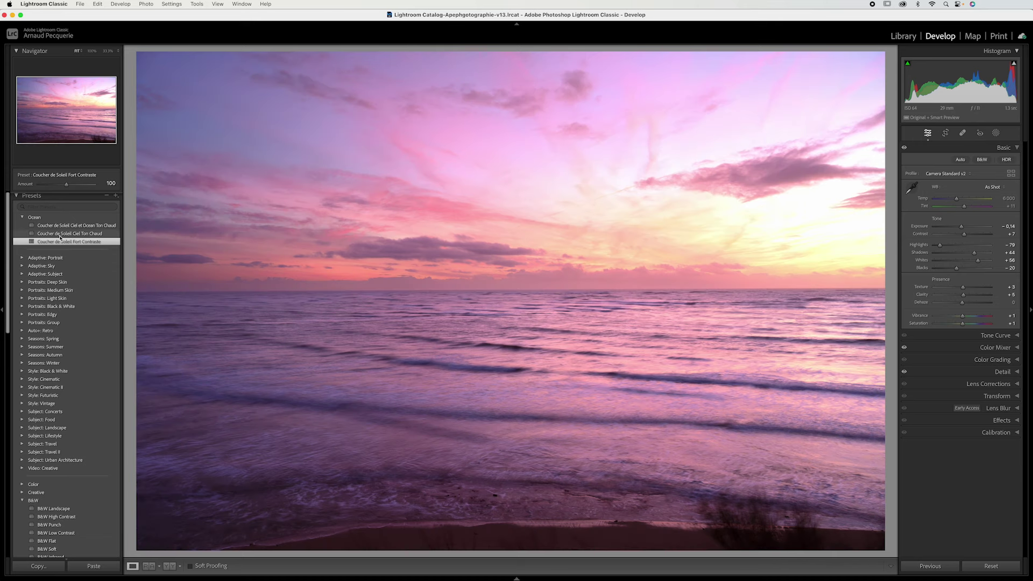
click(60, 234)
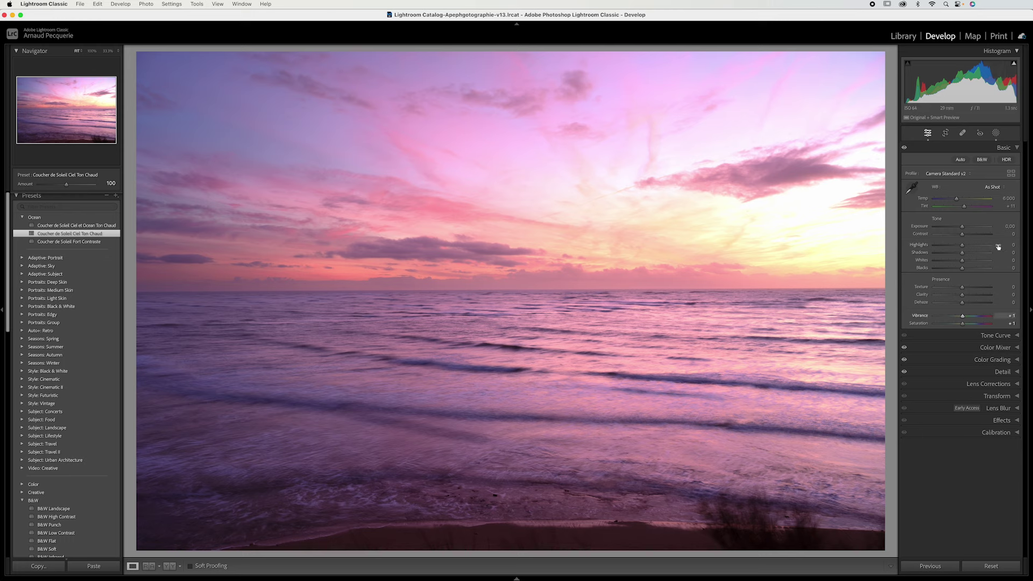
- Inspect Mask 1 and Mask 1 Inverted, then reset all edits back to zeroed Basic sliders
click(996, 134)
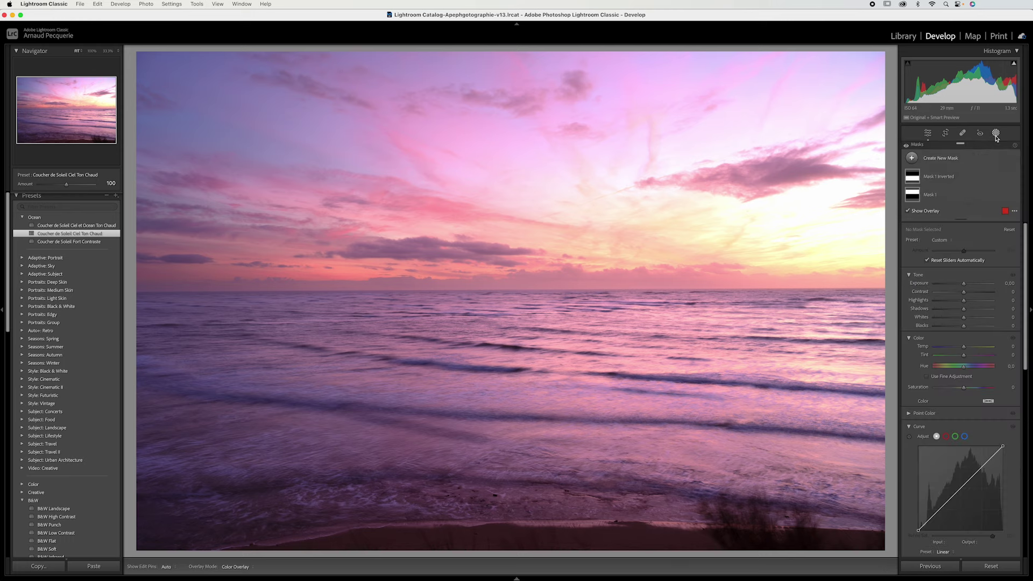
click(936, 176)
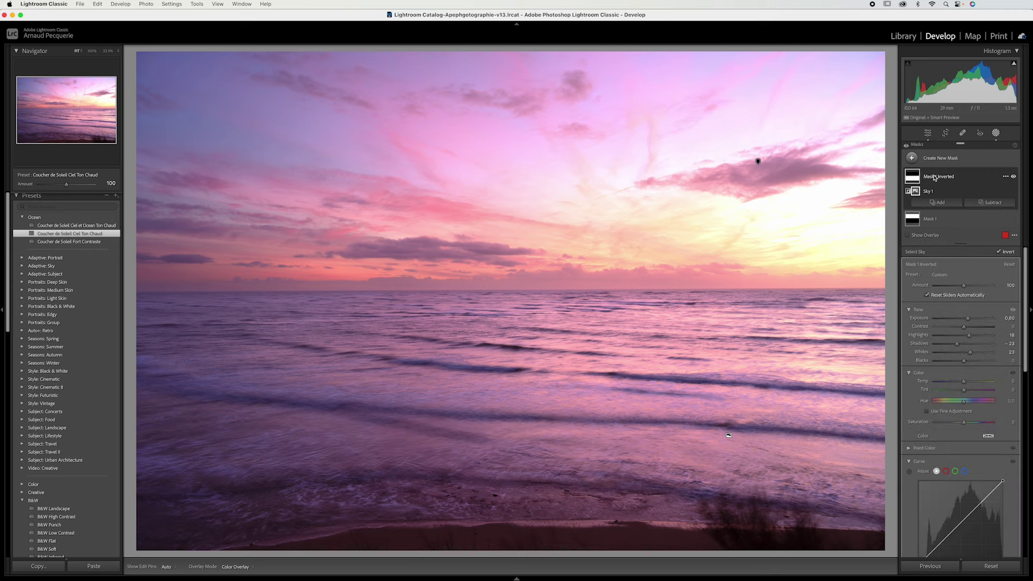
click(930, 217)
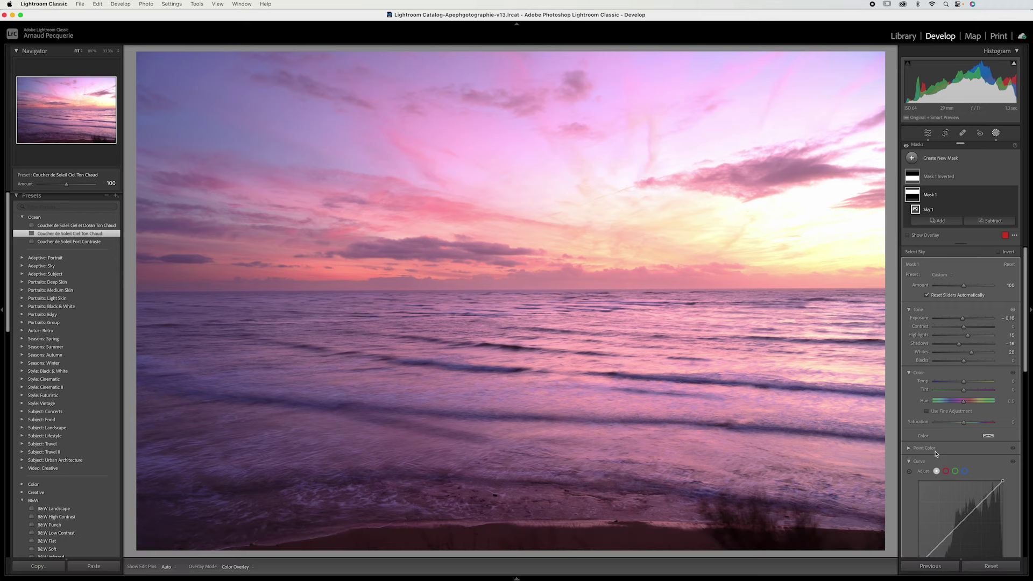
click(981, 568)
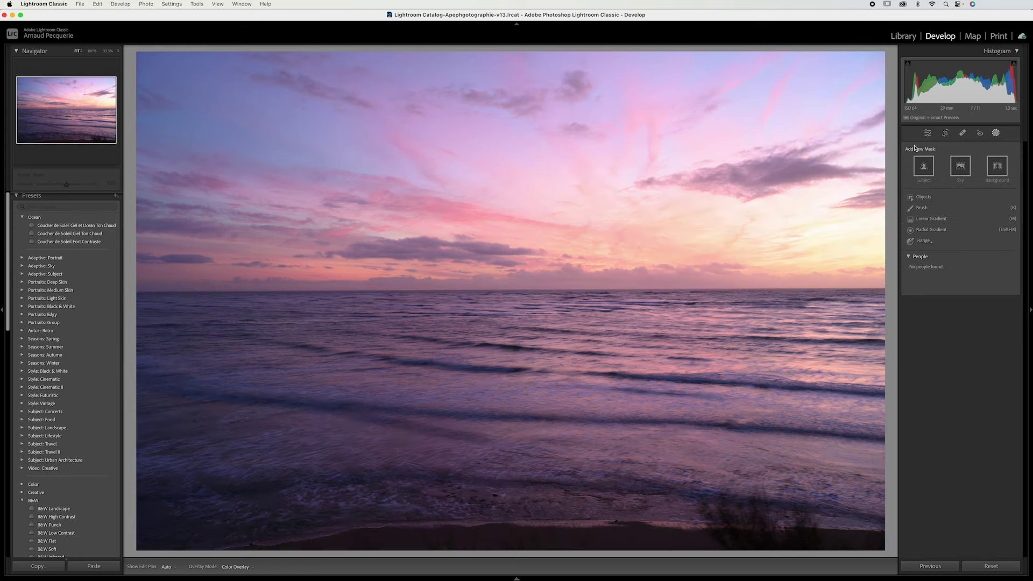
click(928, 133)
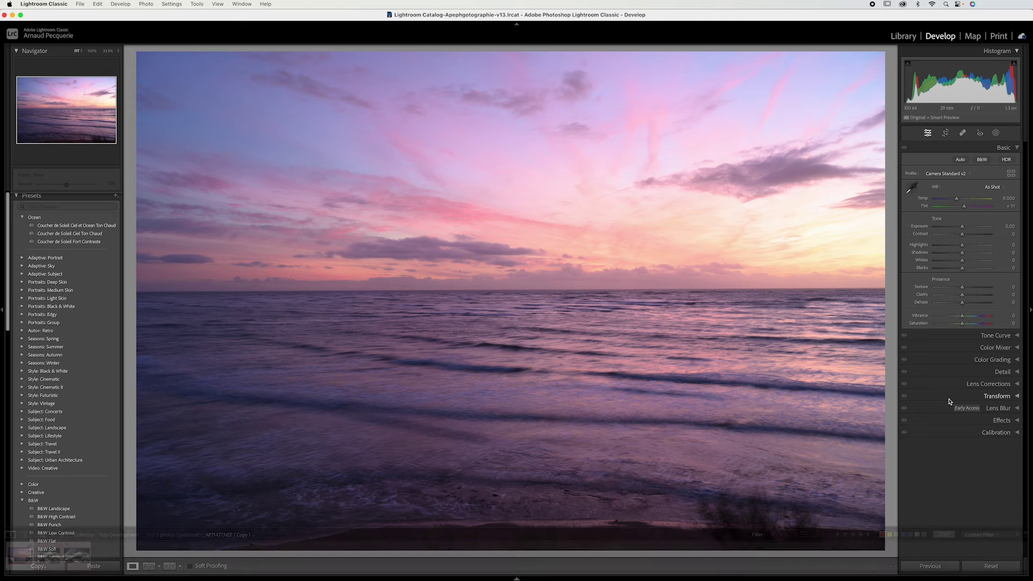
click(990, 566)
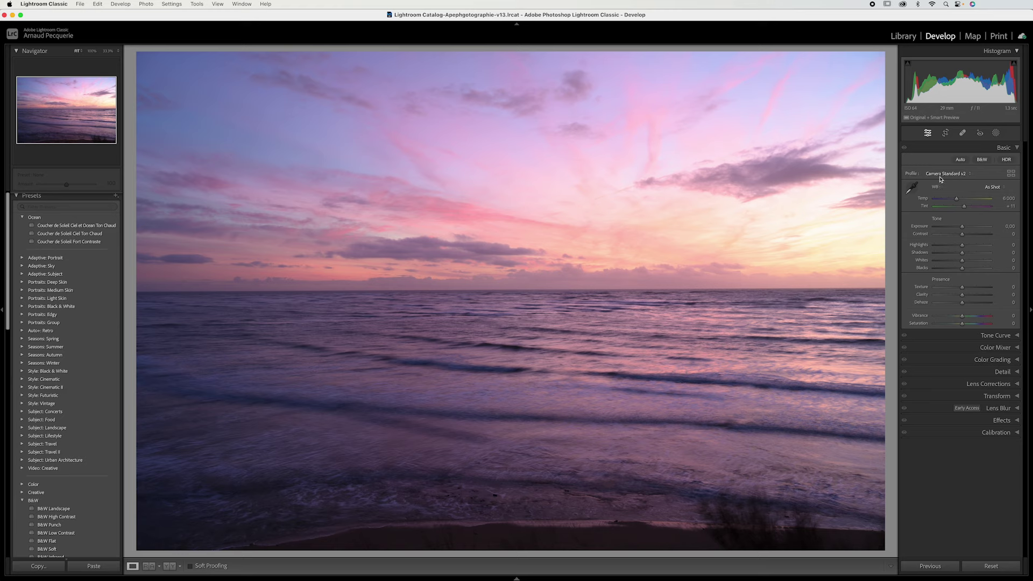
- Open the full Profile Browser, leaving Camera Standard v2 applied
click(972, 176)
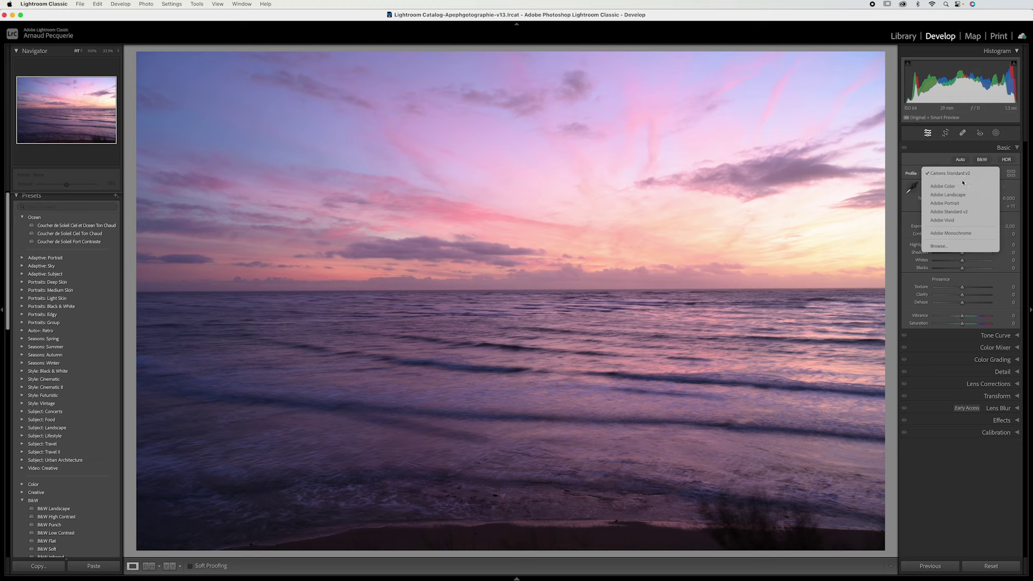
click(913, 172)
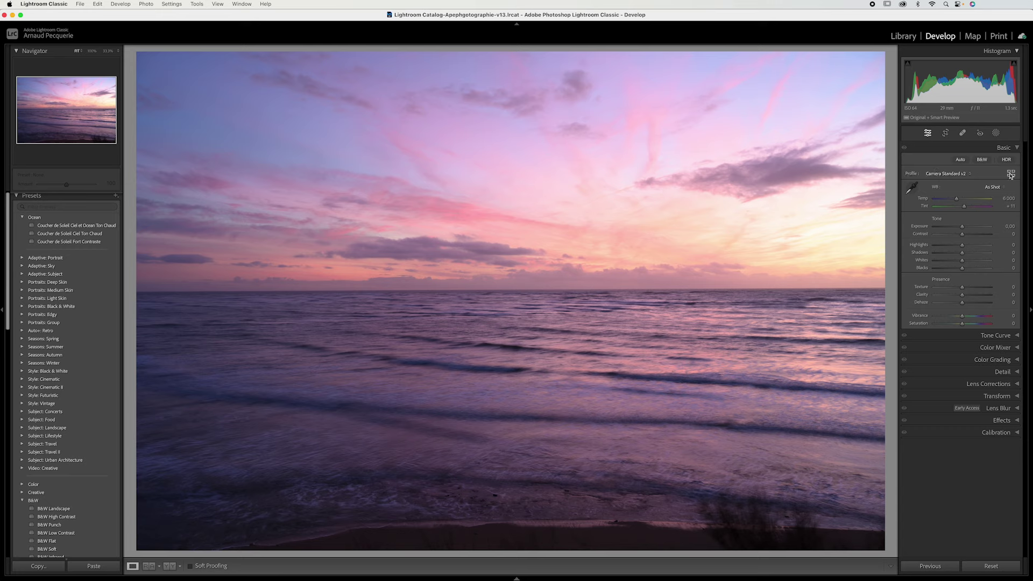
click(1011, 175)
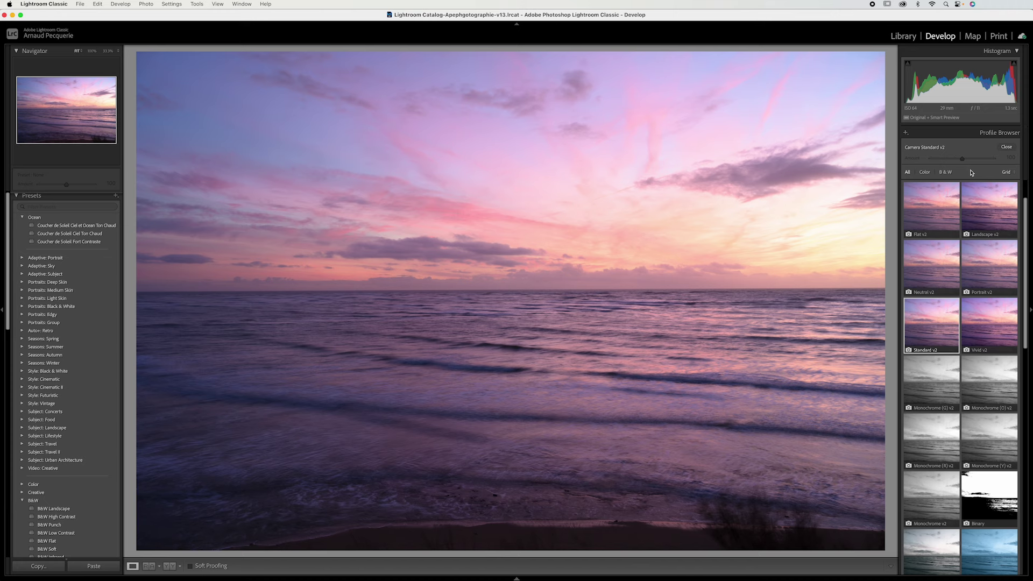
- Preview Camera Portrait, Landscape and Neutral v2 profiles, ending on Camera Vivid v2
scroll(988, 387, down, 5)
scroll(988, 388, down, 5)
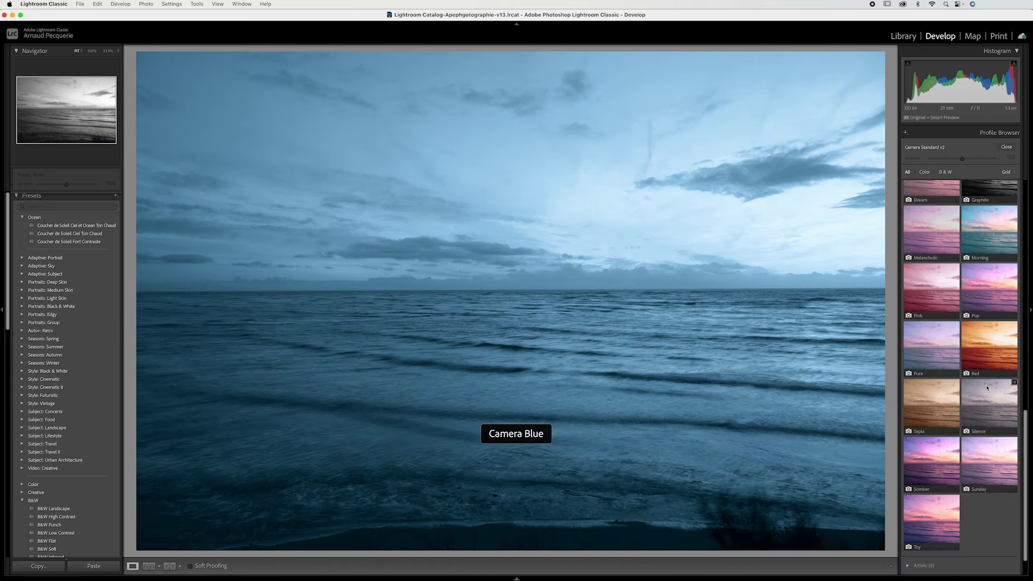
scroll(988, 387, down, 3)
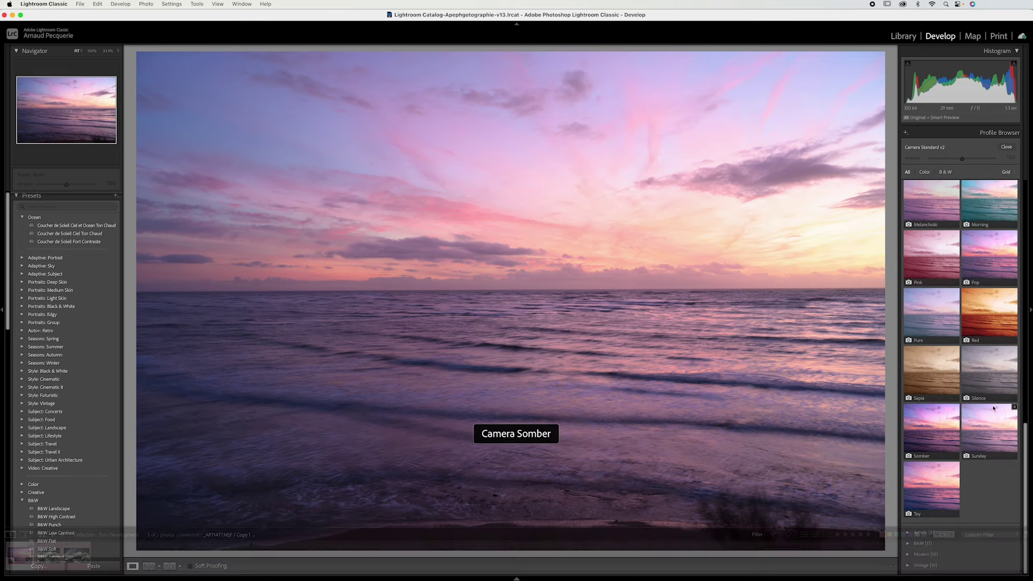
scroll(965, 392, up, 5)
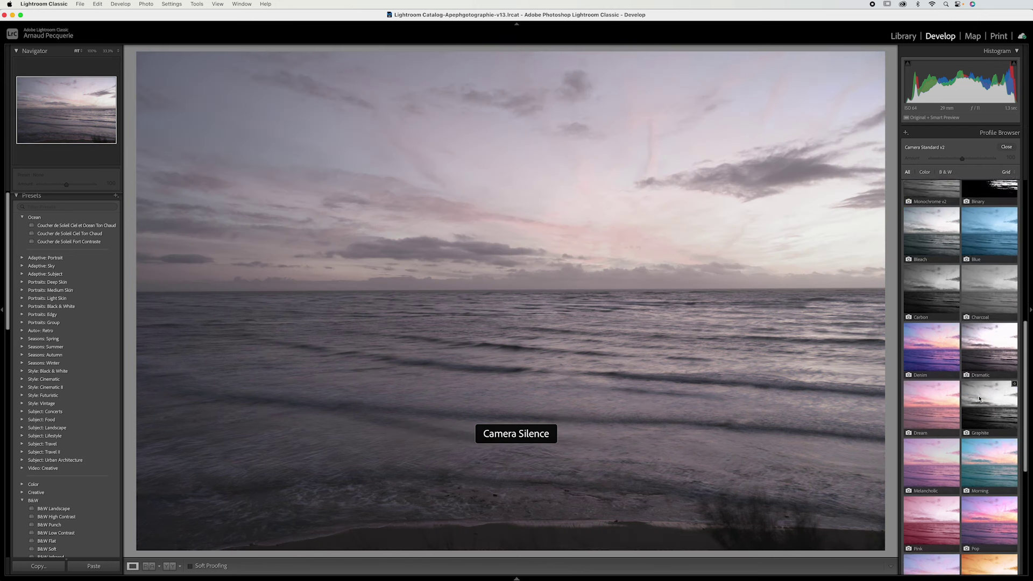
scroll(979, 398, up, 5)
scroll(979, 398, up, 3)
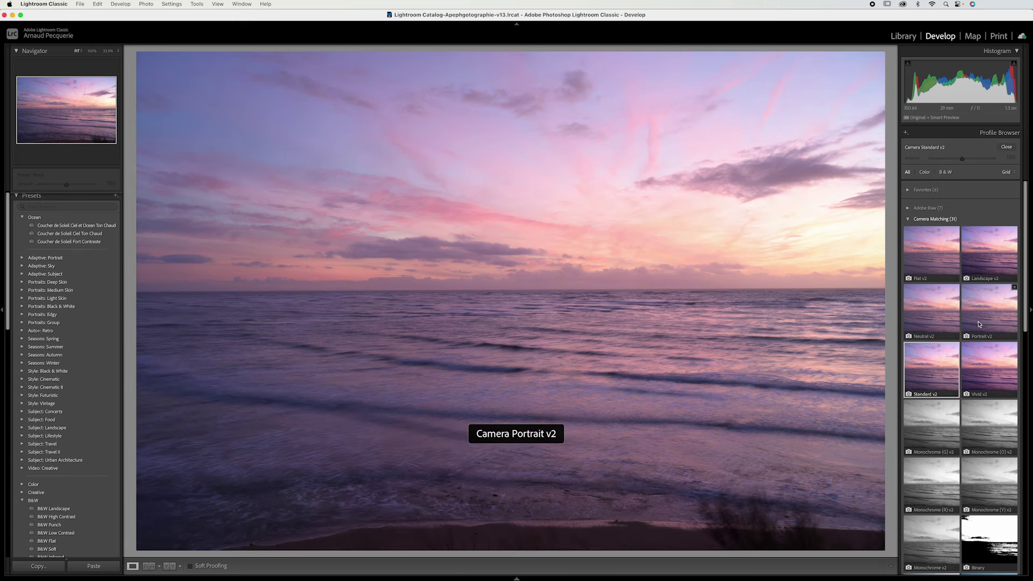
click(980, 312)
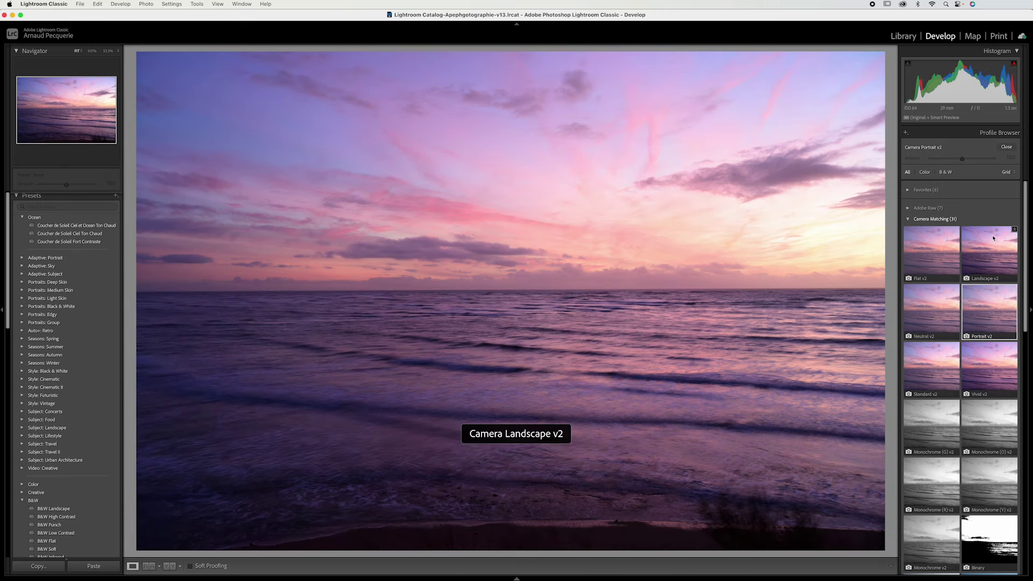
click(981, 246)
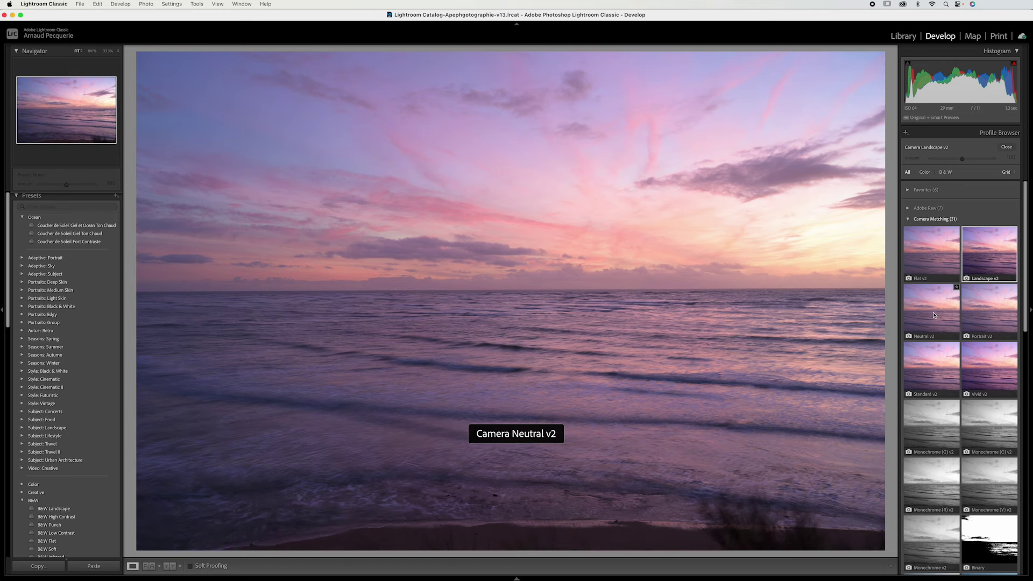
click(935, 315)
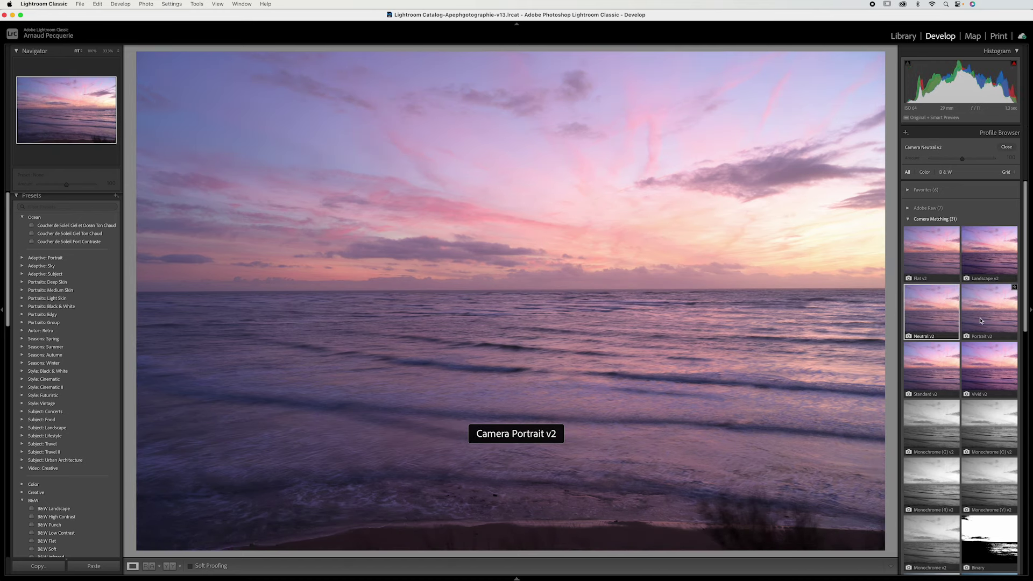
click(966, 331)
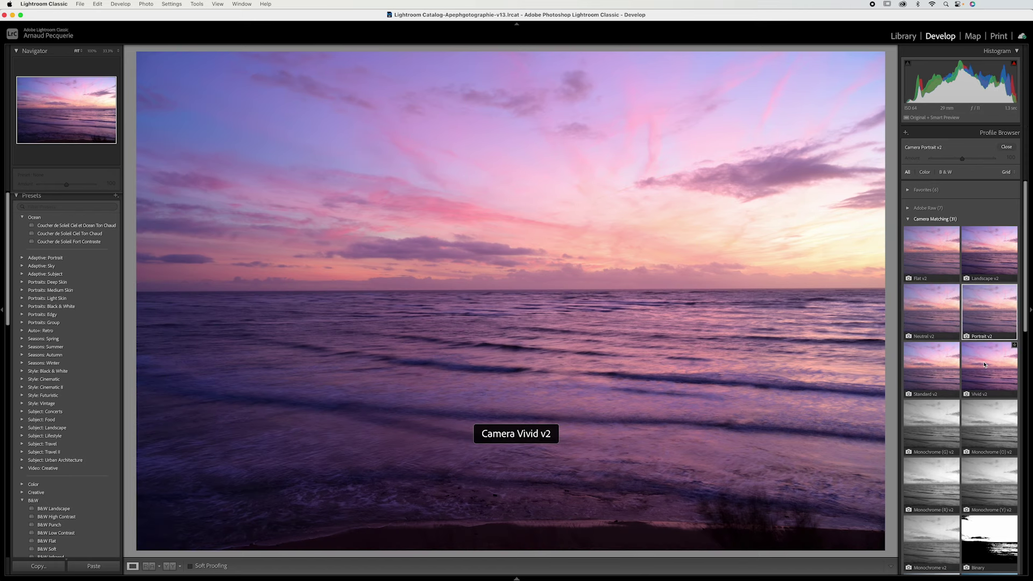
click(985, 365)
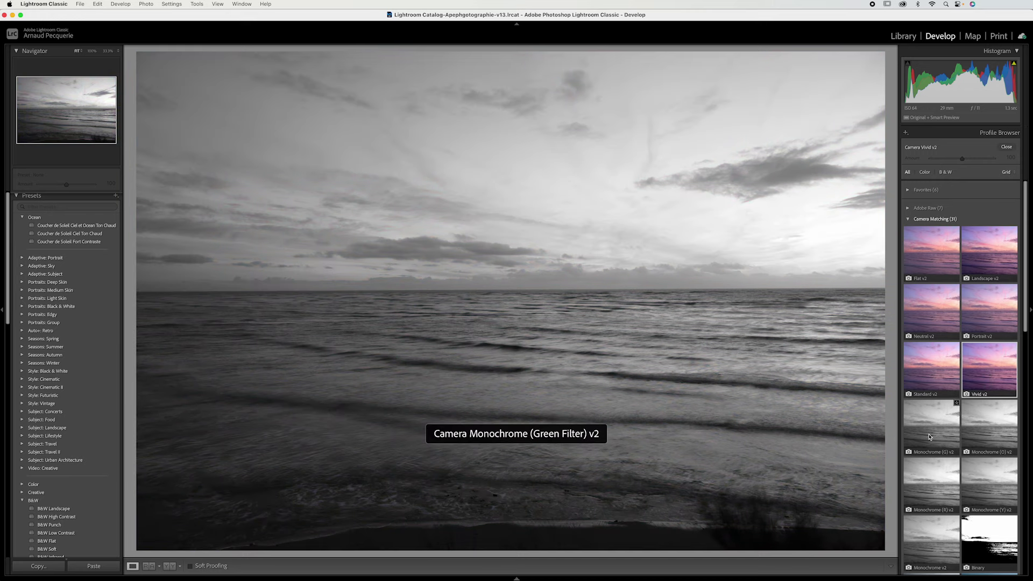
- Scroll through the profile groups and collapse the Camera Matching group
scroll(958, 399, down, 5)
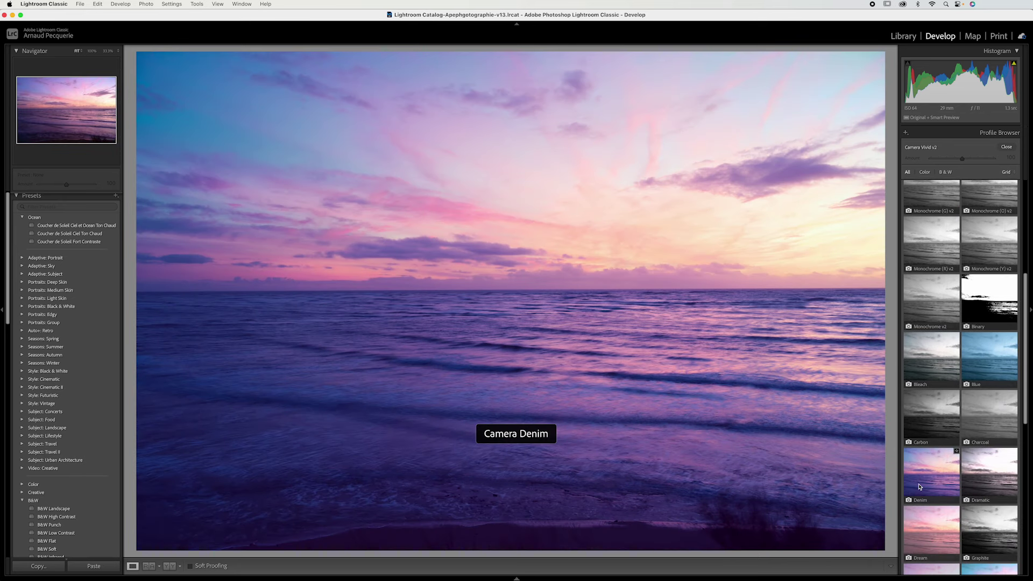
scroll(909, 536, down, 3)
scroll(914, 530, down, 2)
scroll(925, 501, down, 2)
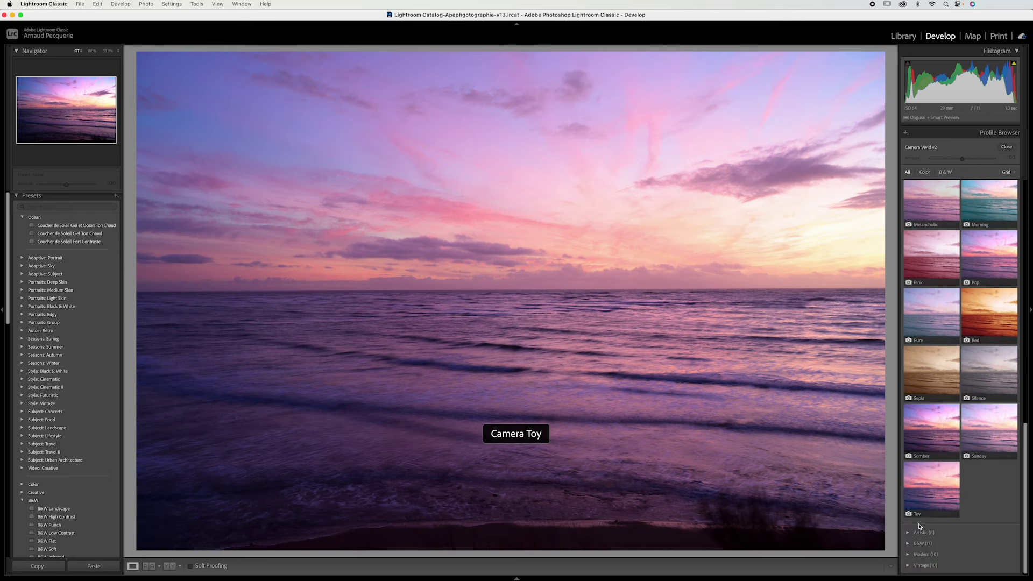
scroll(953, 458, up, 5)
scroll(949, 431, up, 5)
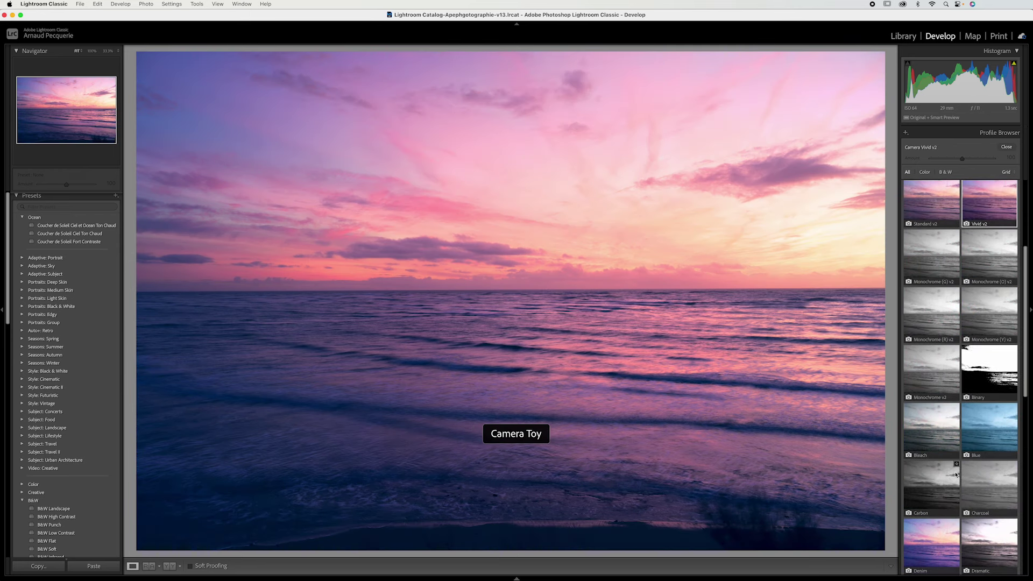
scroll(944, 387, up, 5)
scroll(942, 364, up, 3)
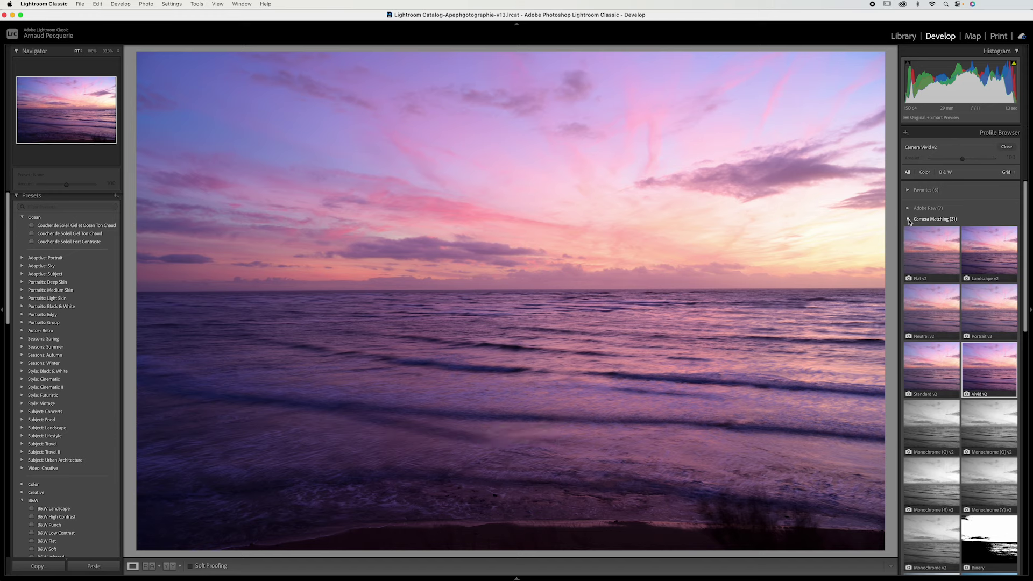
click(908, 220)
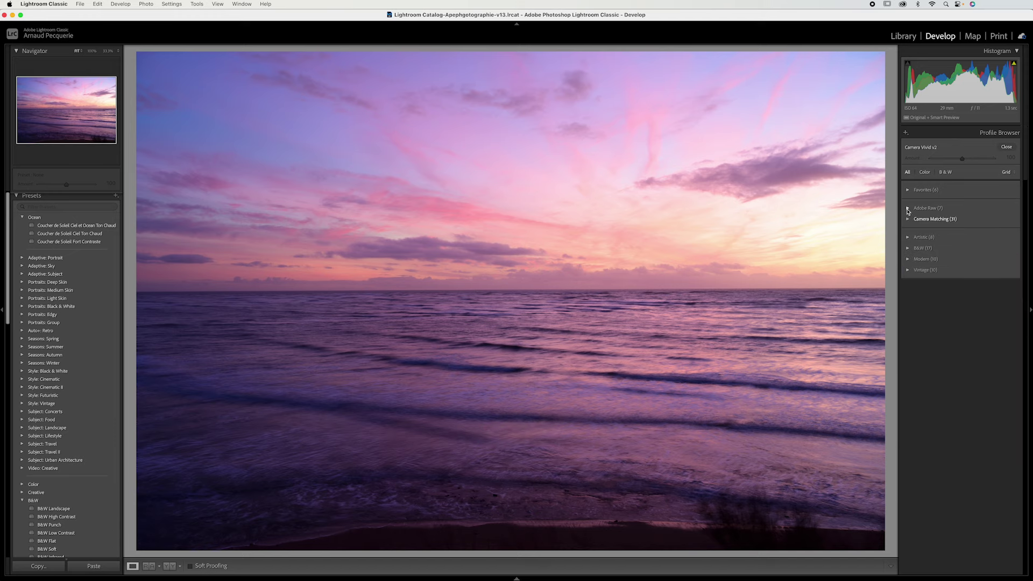
click(909, 219)
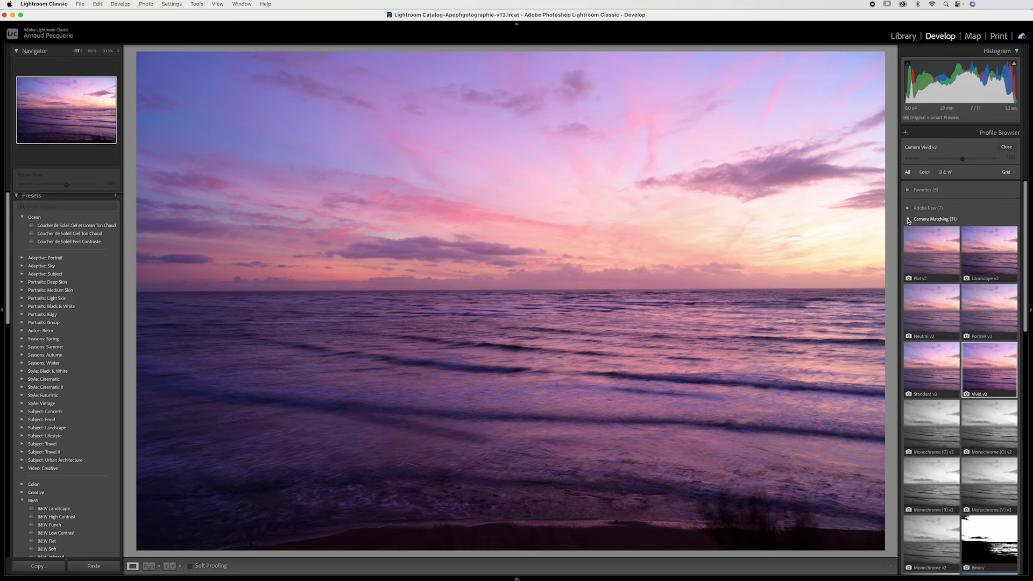
click(909, 220)
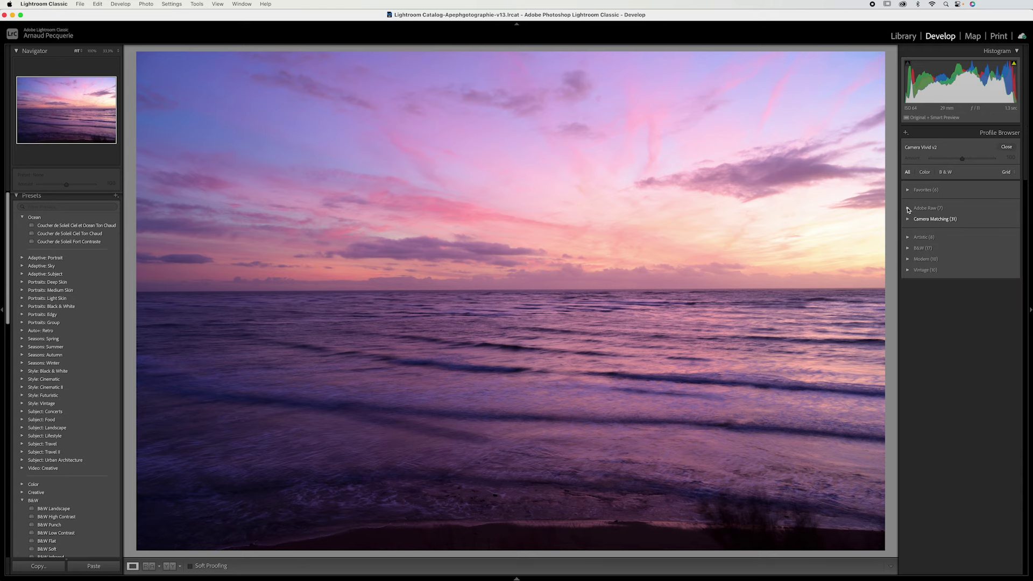
- Toggle the Adobe Raw and Artistic groups, leaving Adobe Raw's seven profiles listed
click(909, 208)
click(924, 238)
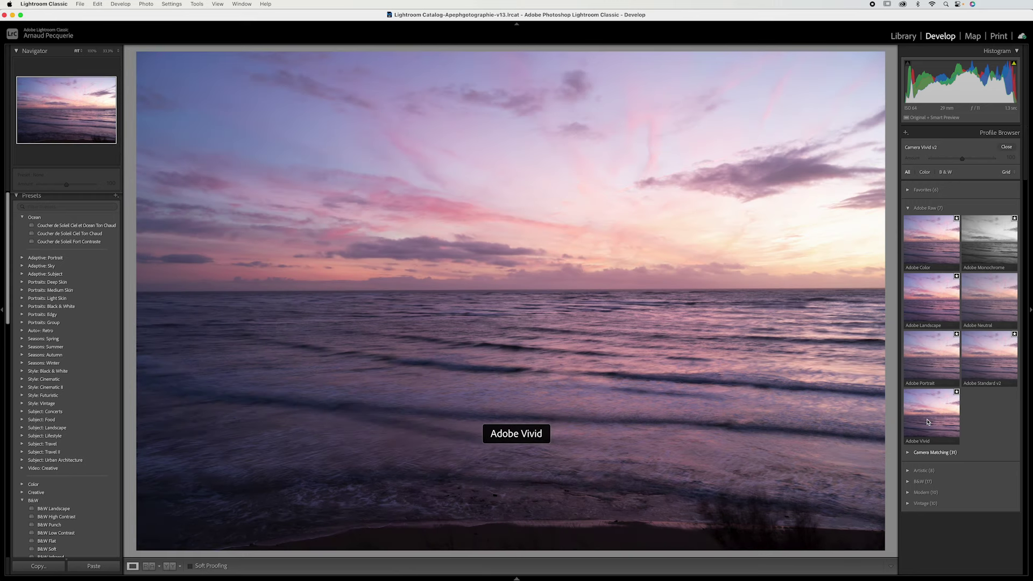
click(908, 209)
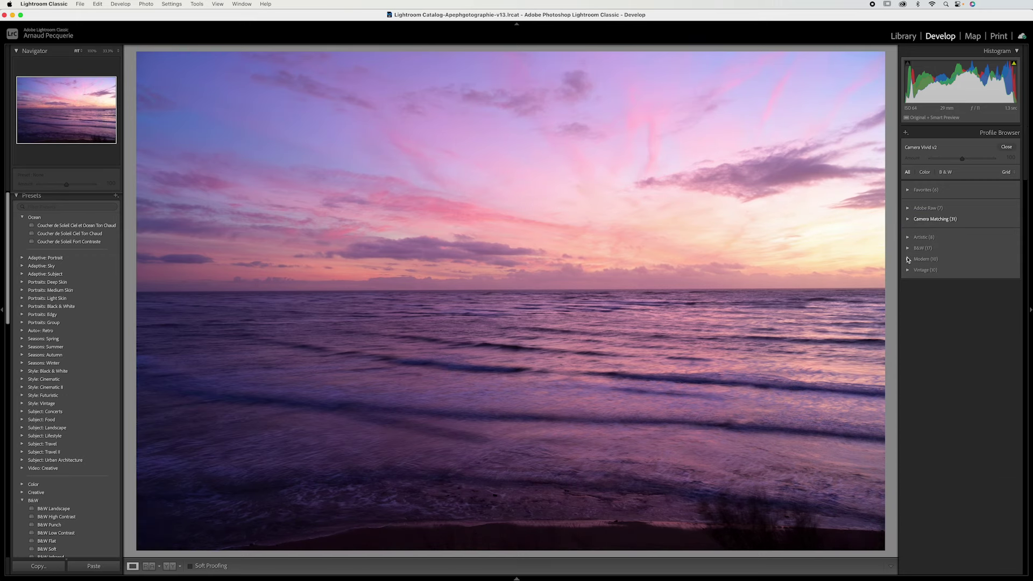
click(908, 238)
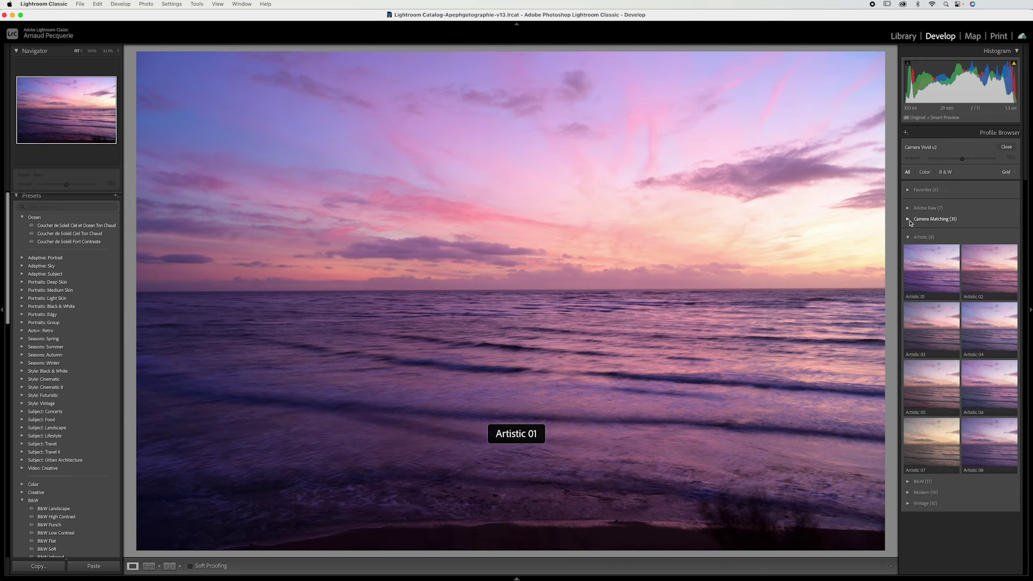
click(907, 238)
click(909, 209)
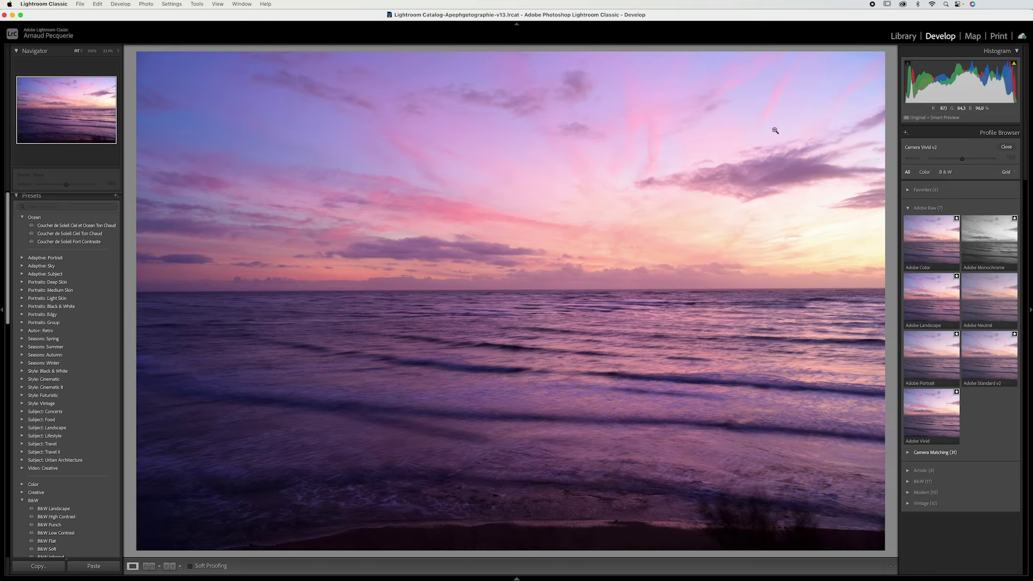
- Apply Adobe Landscape from the Adobe Raw group and close the Profile Browser
click(909, 208)
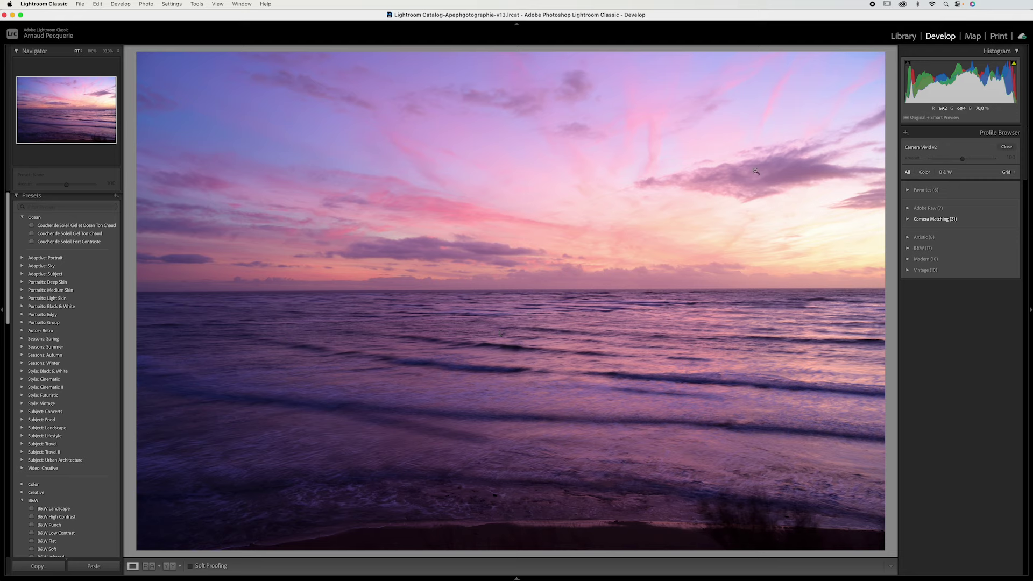
click(908, 209)
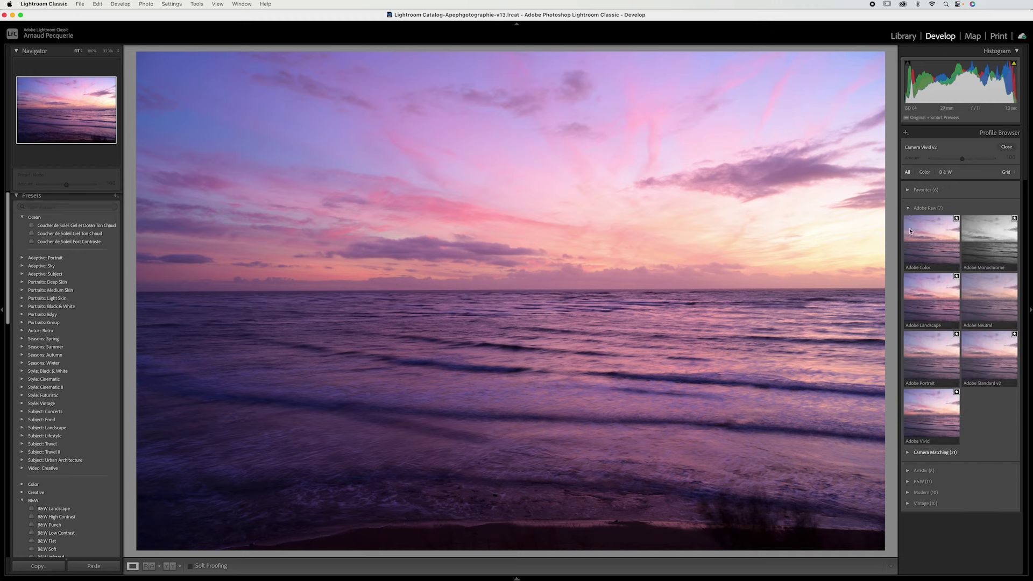
click(930, 292)
click(924, 308)
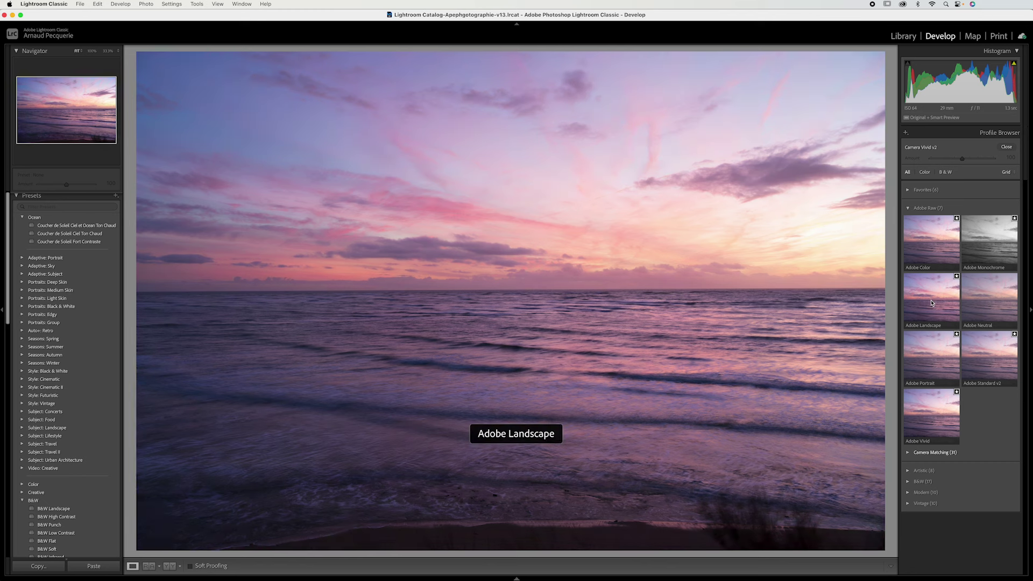
click(933, 303)
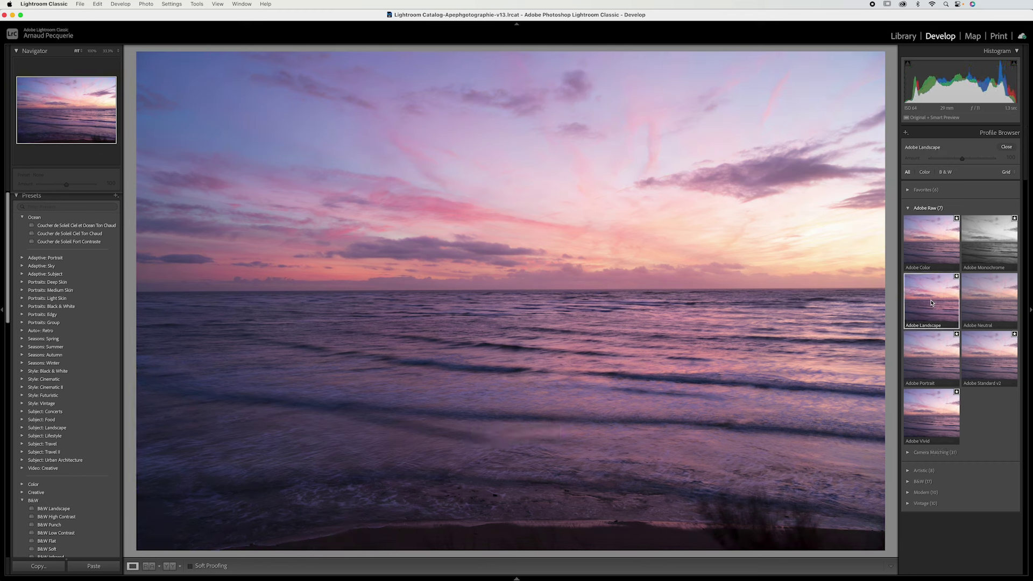
double_click(931, 303)
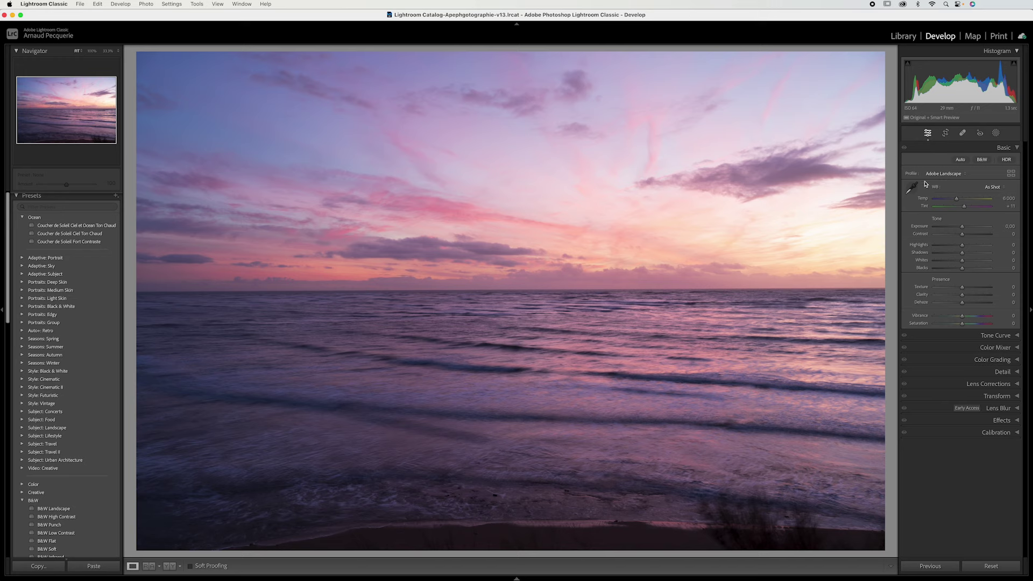
click(990, 335)
click(1017, 308)
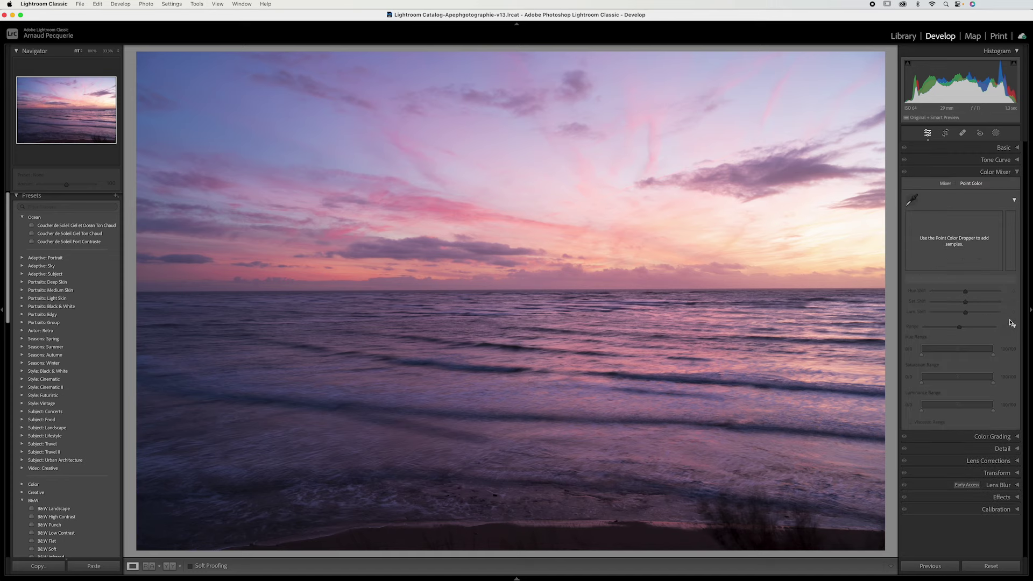
click(1003, 449)
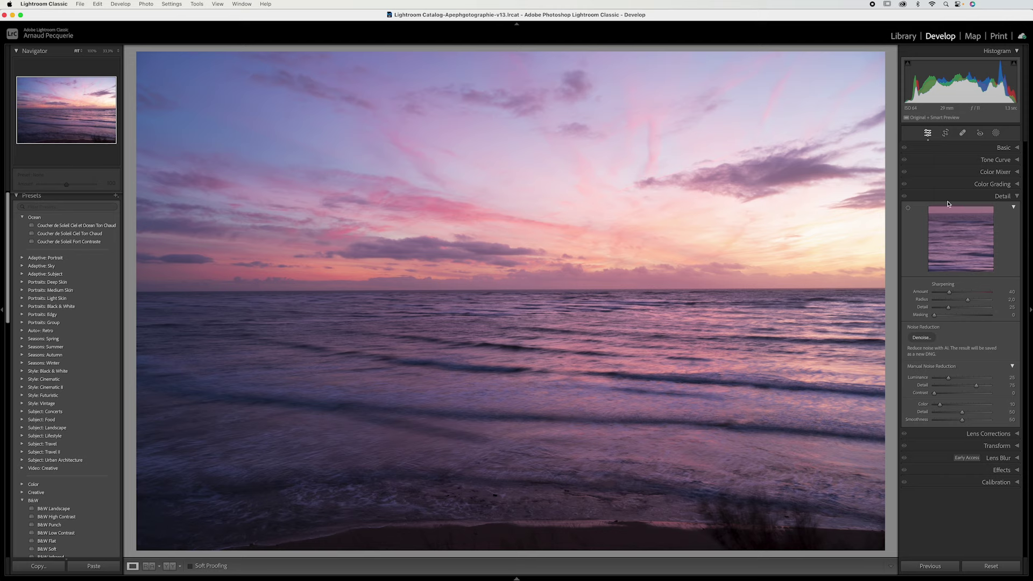
click(1017, 197)
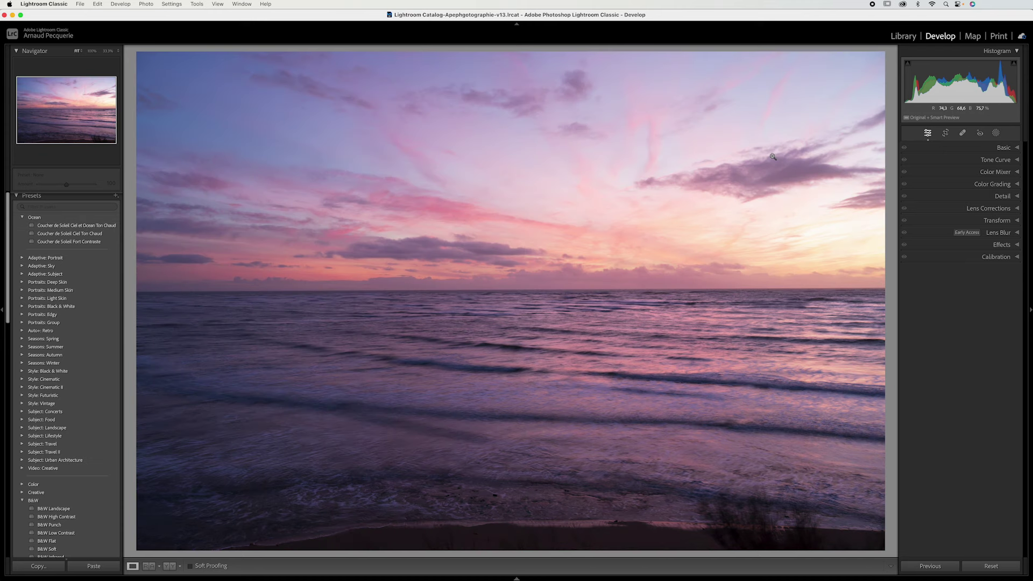
click(975, 149)
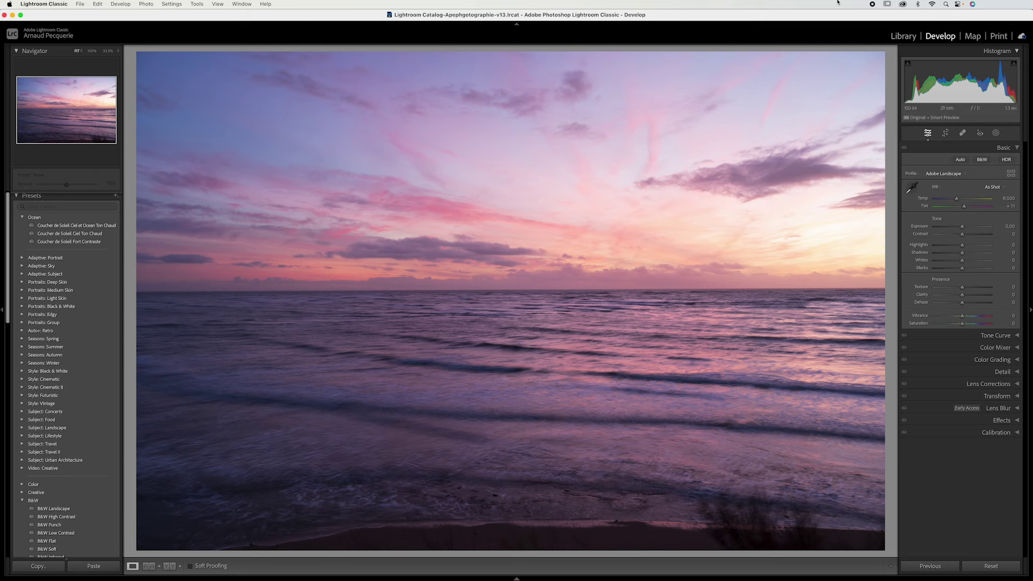
- Return to the Library grid and enlarge the frosty-leaf photo
click(910, 37)
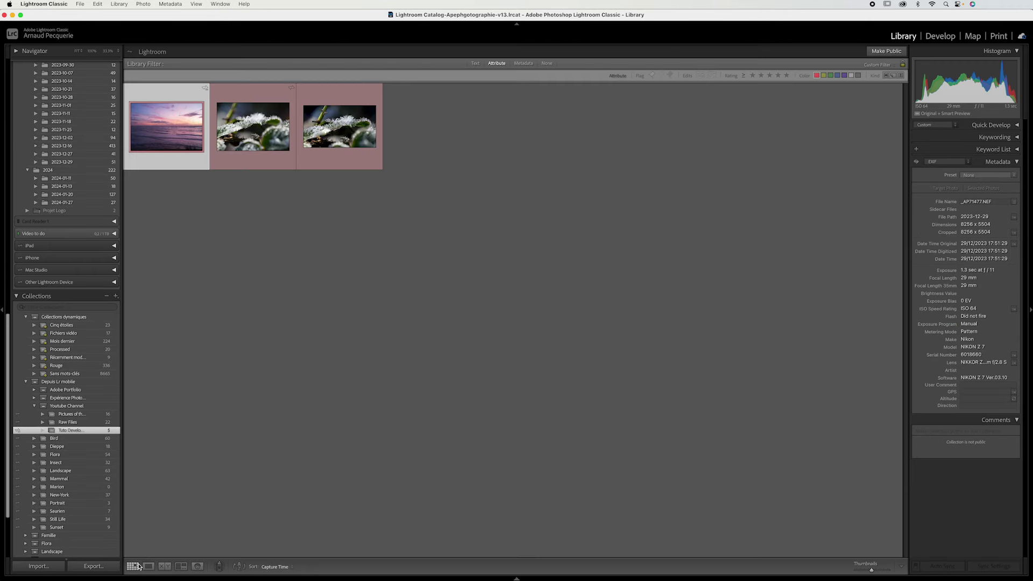
click(135, 566)
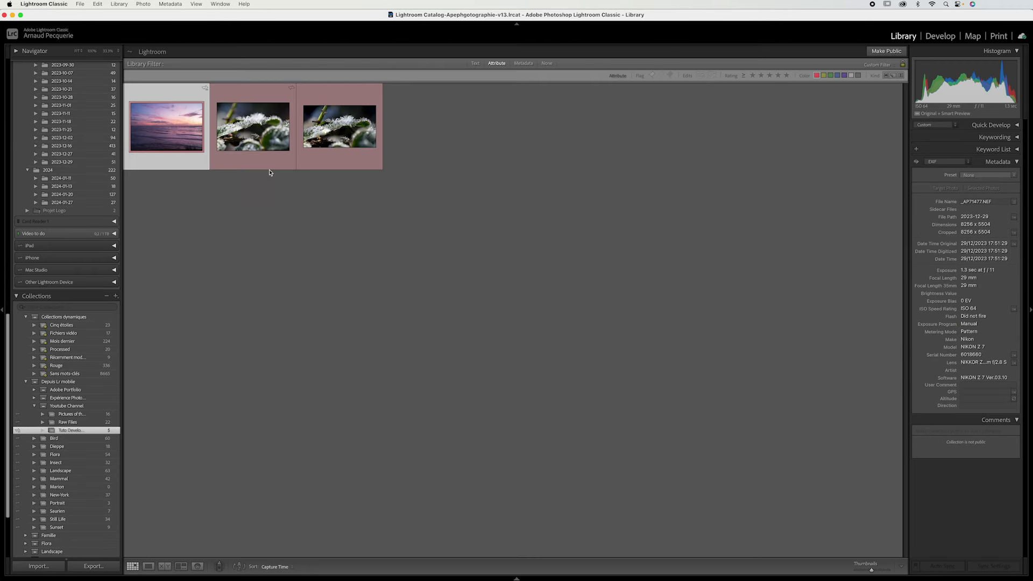
click(264, 143)
double_click(263, 142)
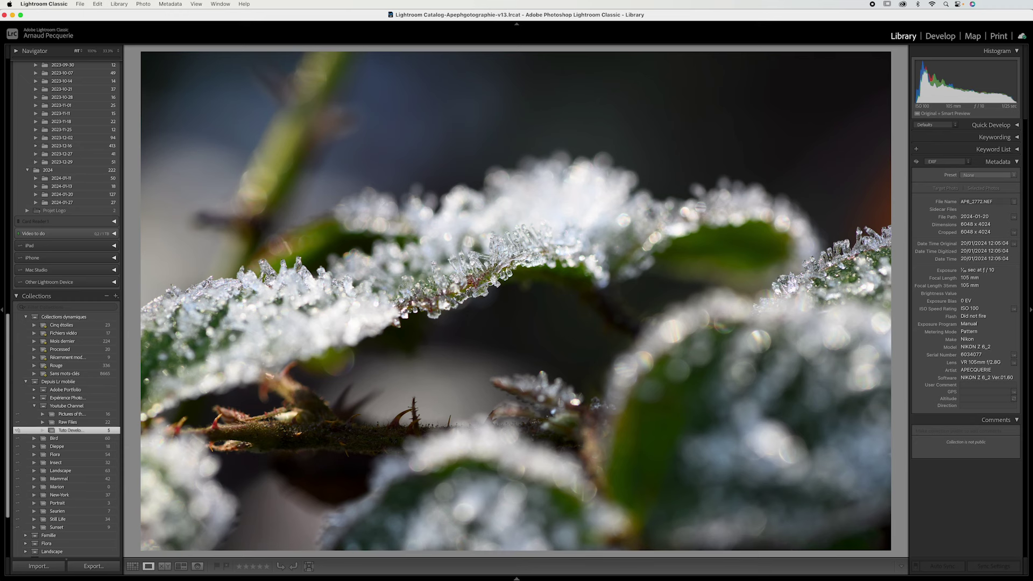
- Settle on photo AP6_2771 and bring it into the Develop module
key(Left)
key(Right)
key(Left)
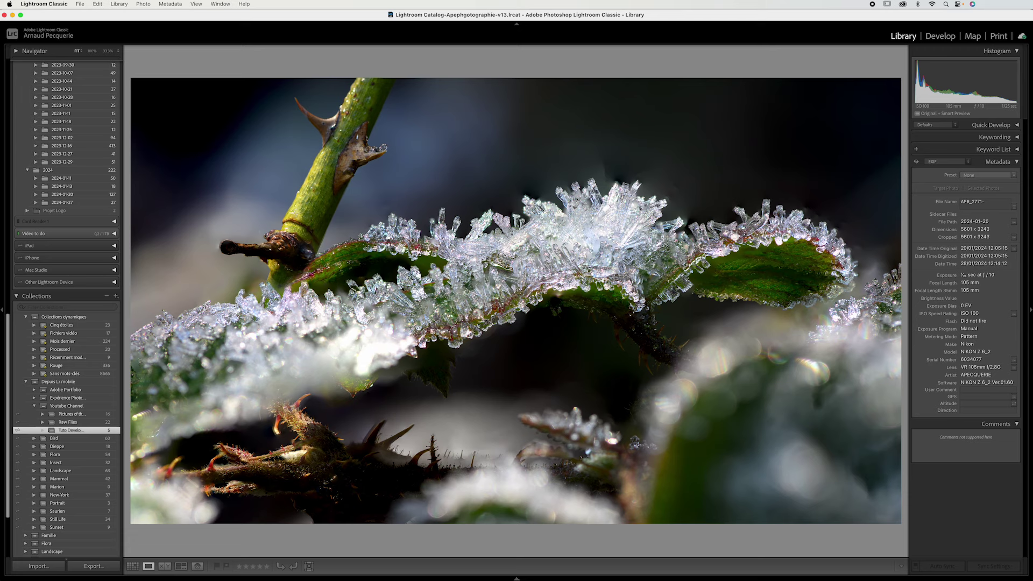
click(990, 208)
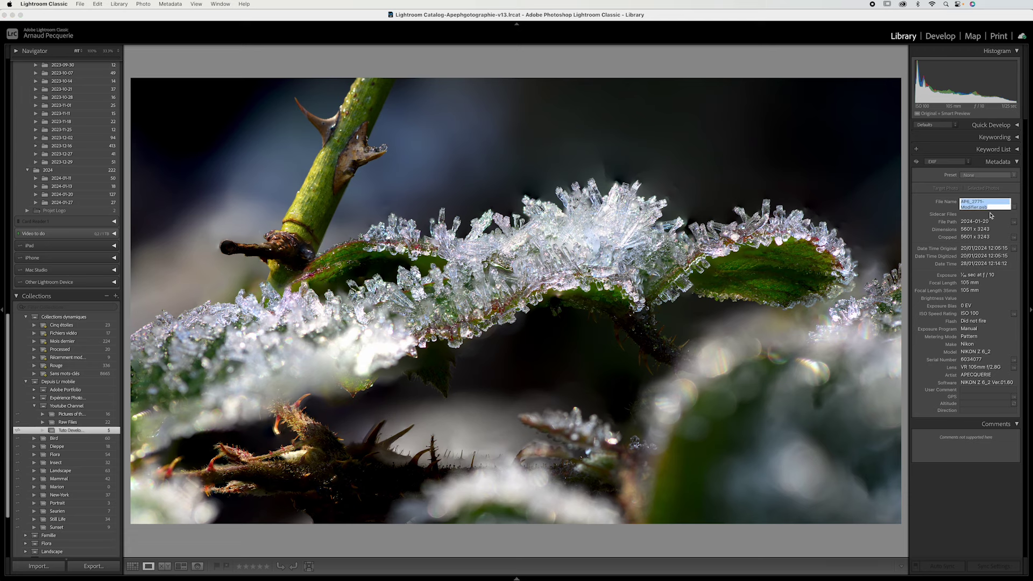
click(498, 242)
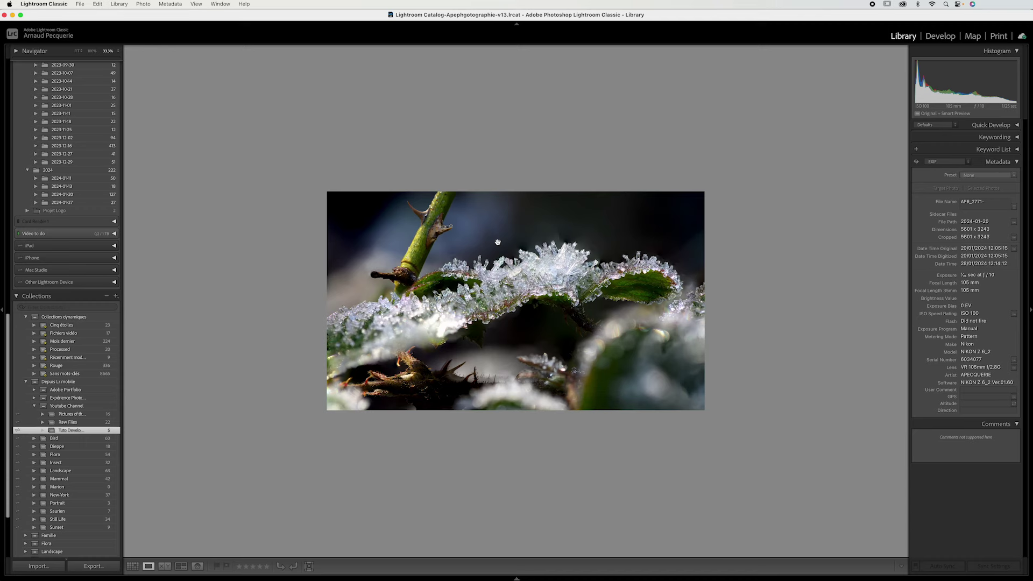
click(498, 242)
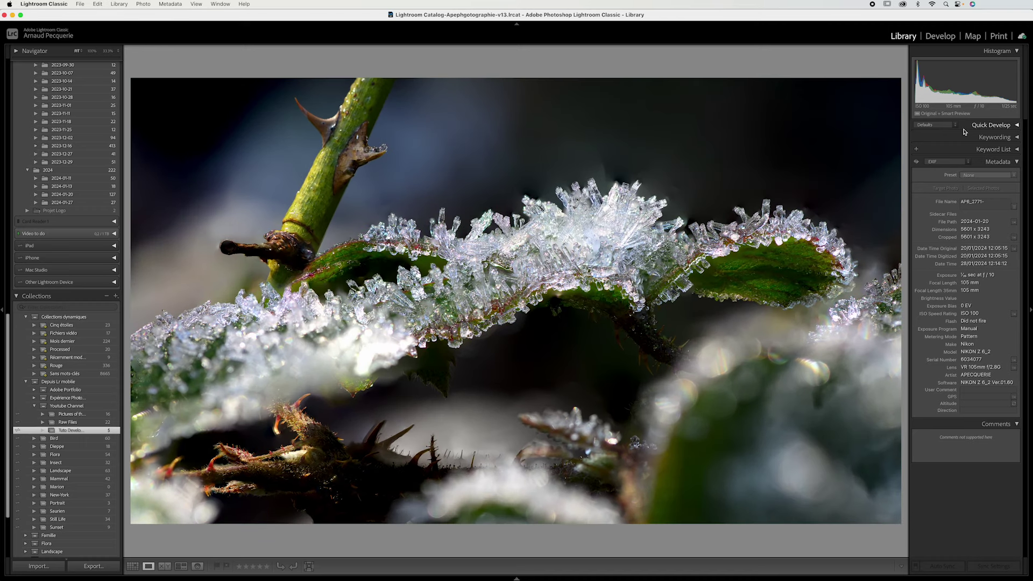
click(941, 36)
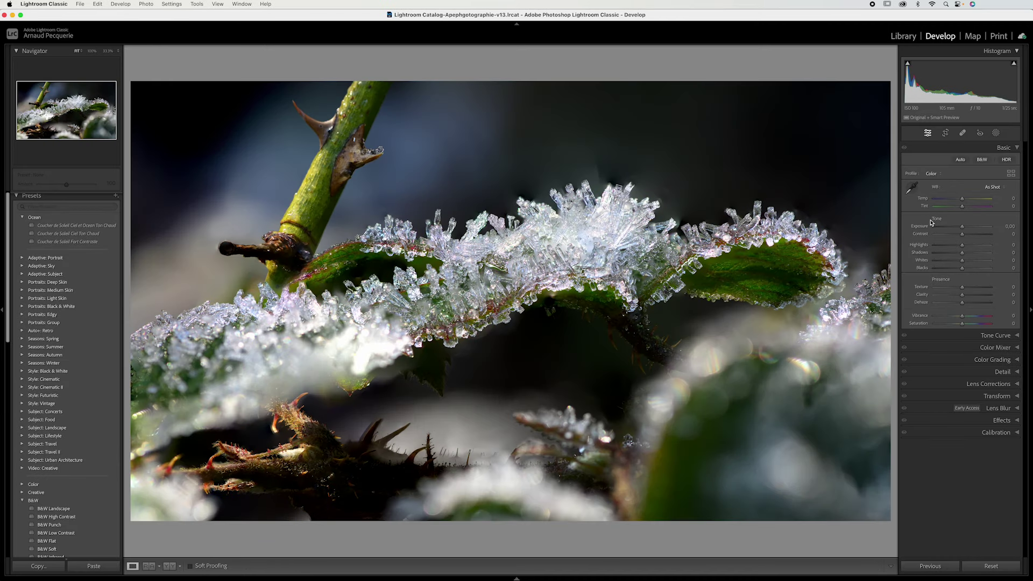
click(938, 173)
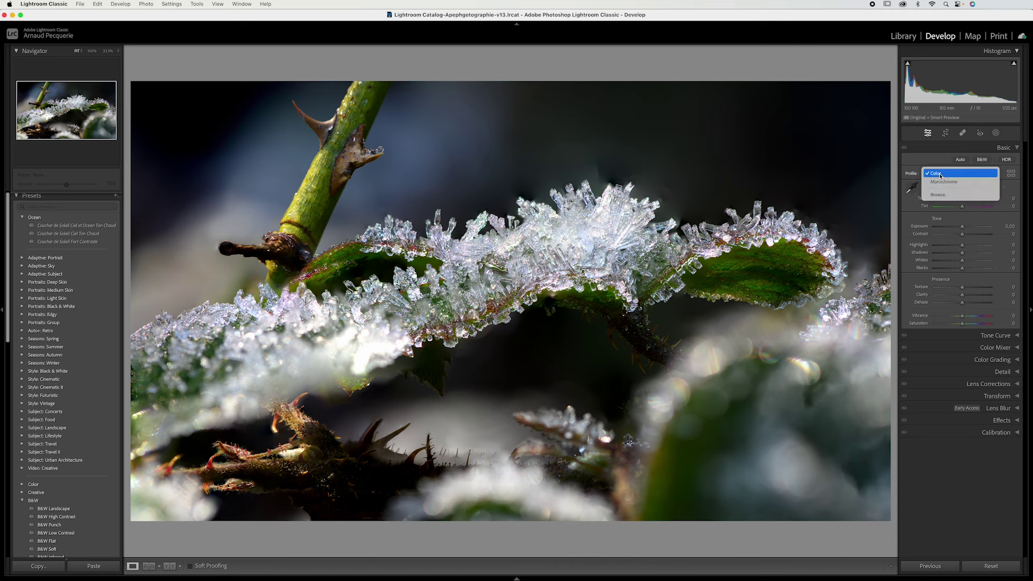
click(942, 182)
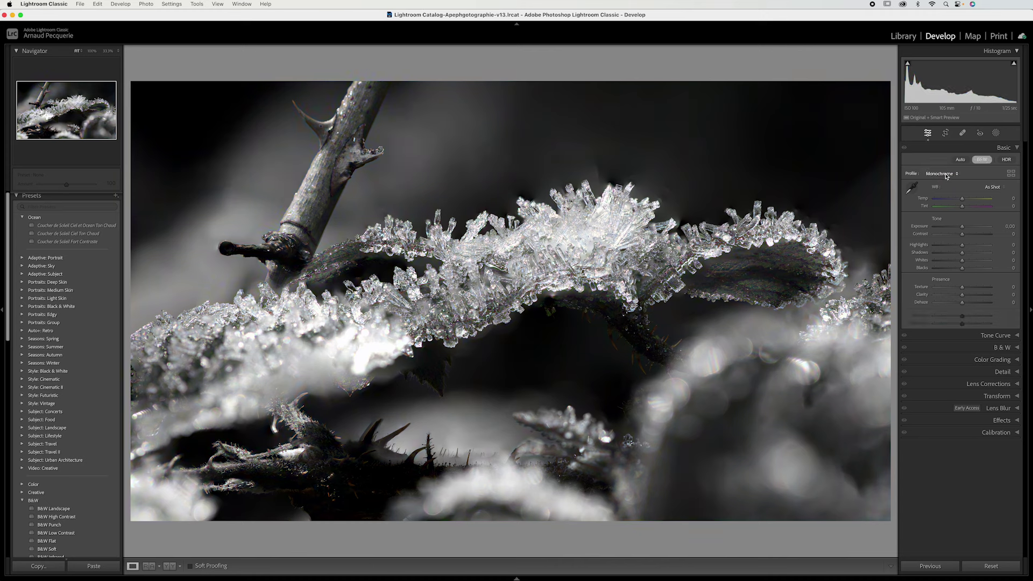
click(942, 174)
click(942, 164)
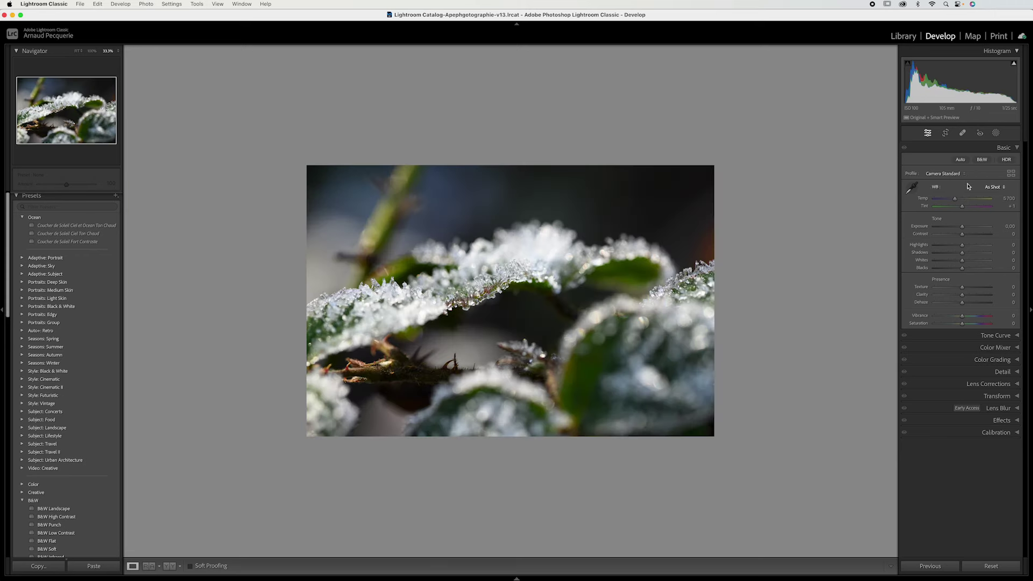
- Apply Artistic 04 from the Profile Browser's Artistic group at amount 100, then close the browser
click(967, 174)
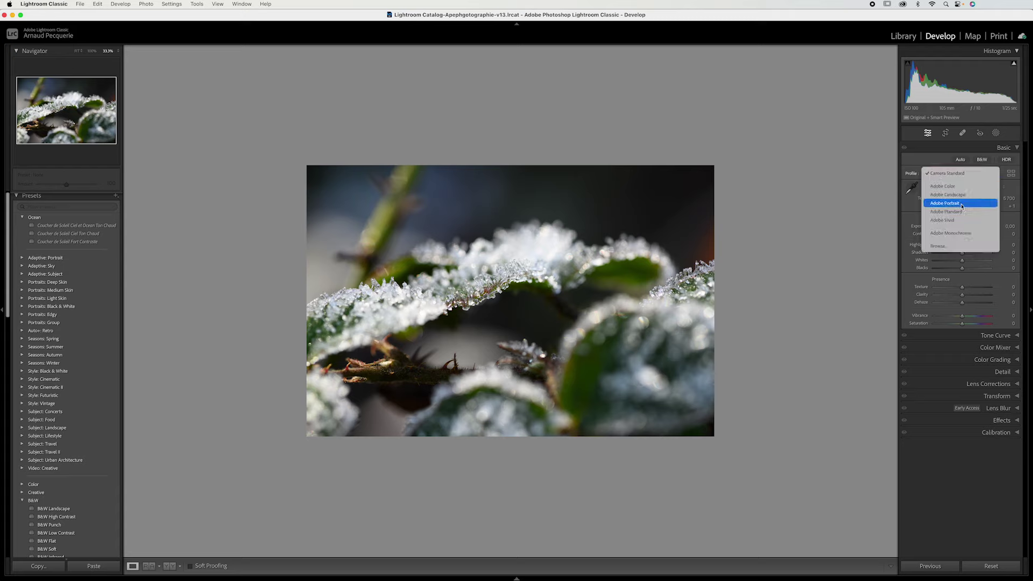
click(952, 247)
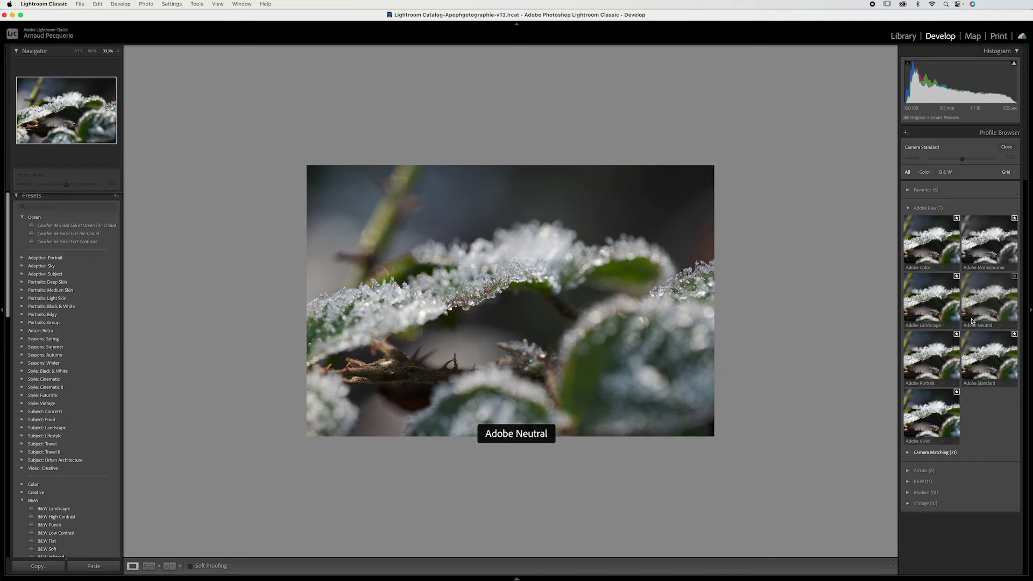
click(909, 472)
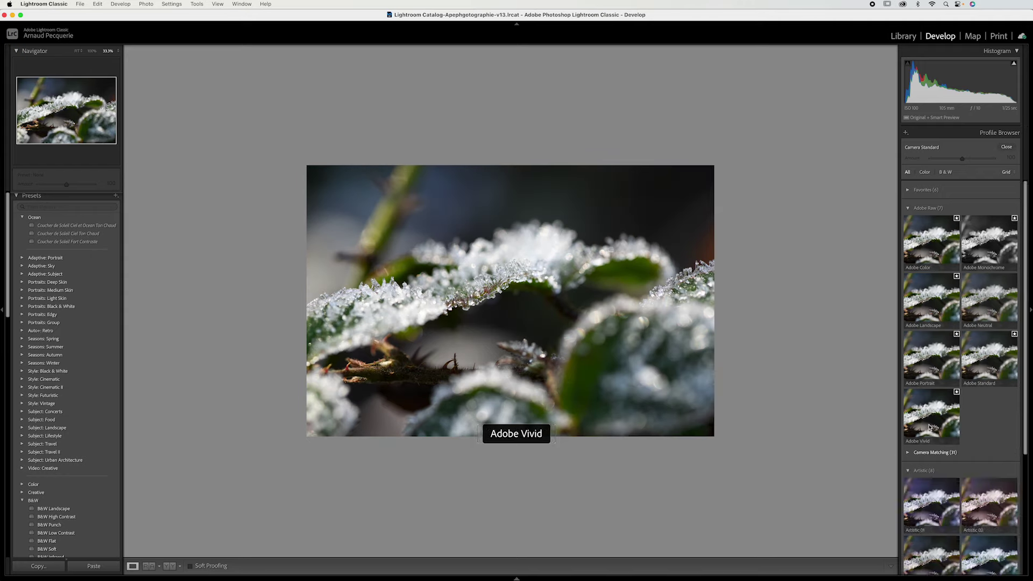
scroll(929, 428, down, 5)
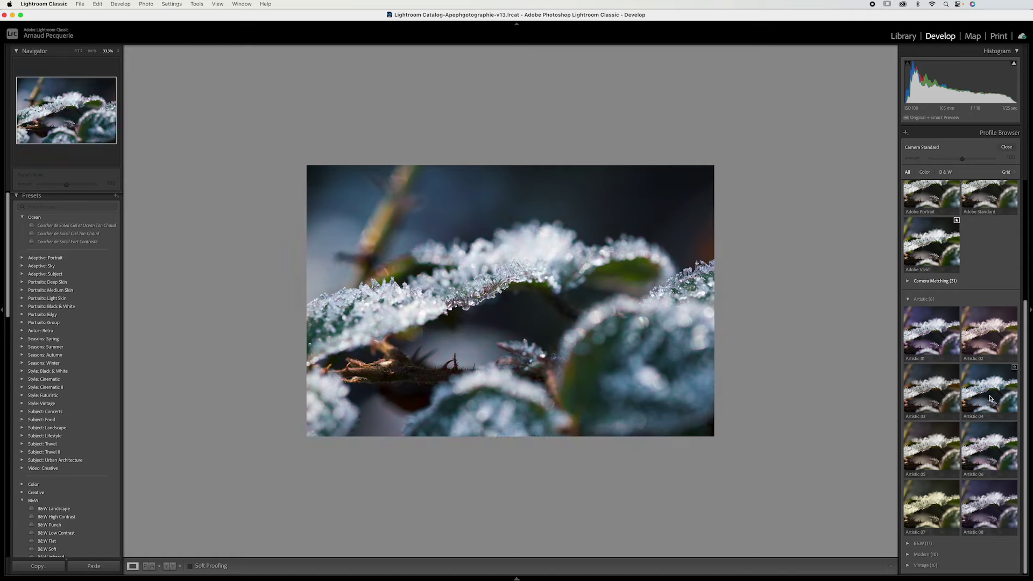
click(990, 398)
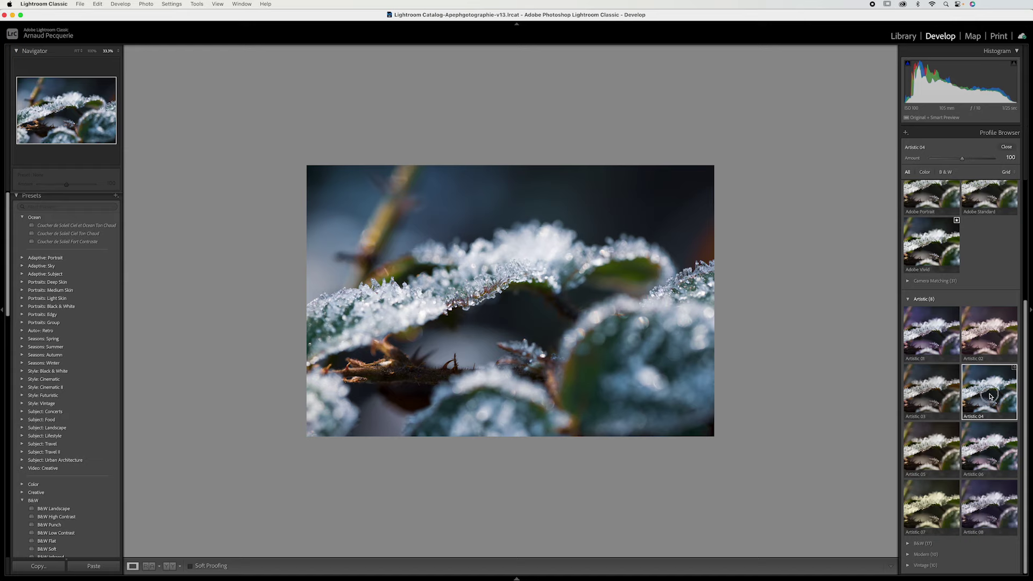
click(990, 396)
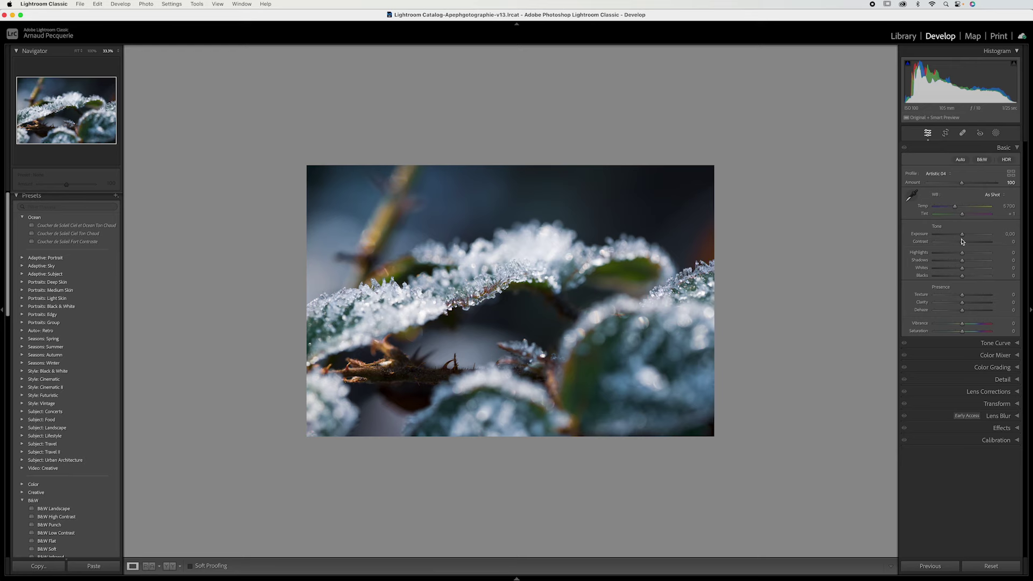
key(super+equal)
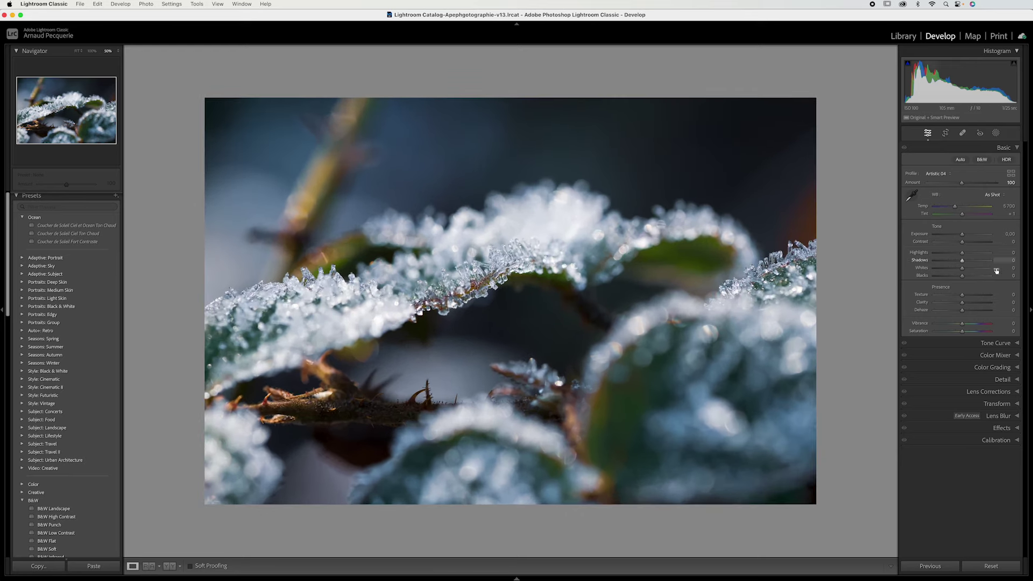